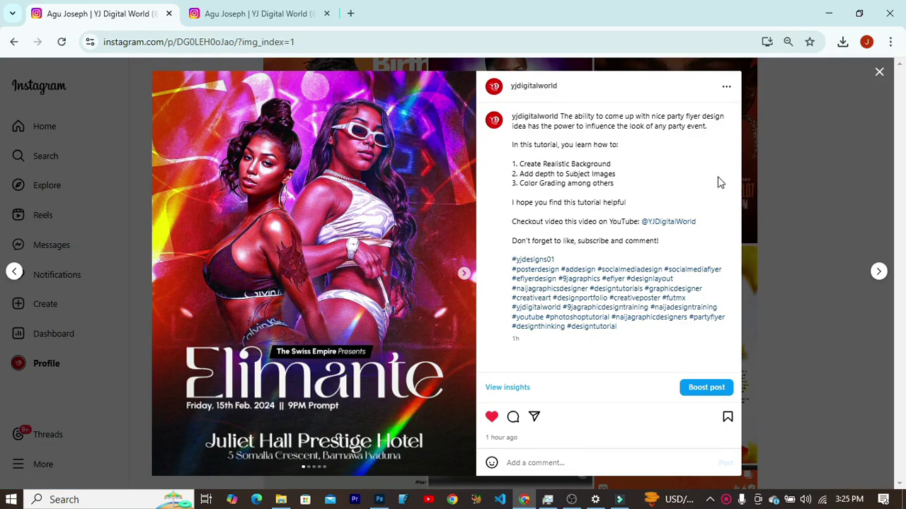
# Page forward and back through all five Elimante carousel slides on Instagram.
pyautogui.click(464, 276)
pyautogui.click(465, 276)
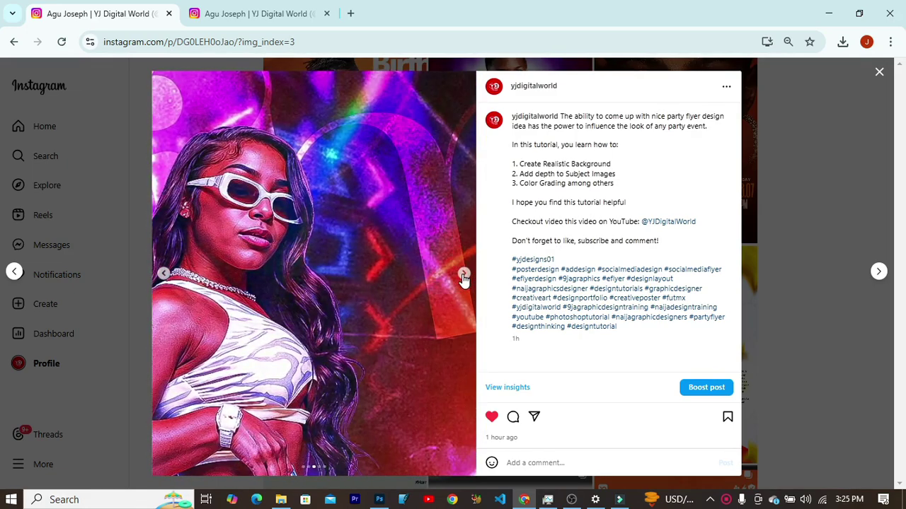
pyautogui.click(464, 277)
pyautogui.click(465, 276)
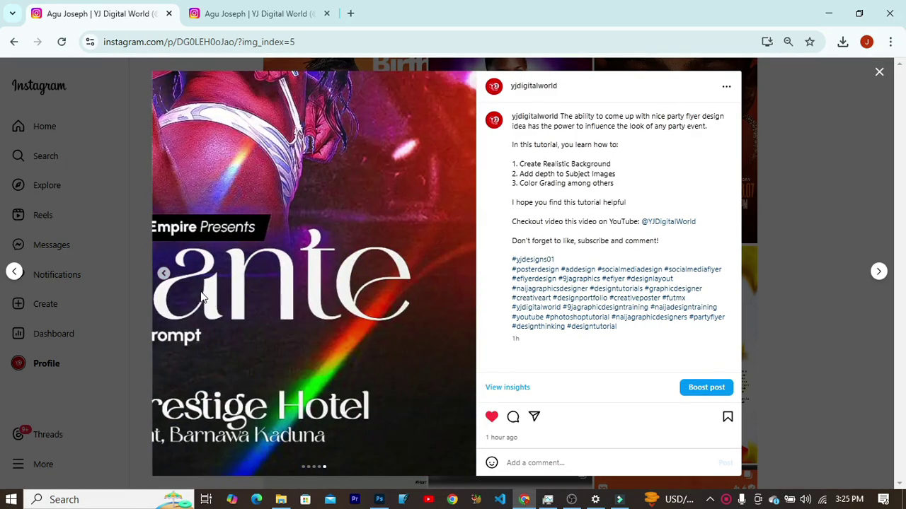
pyautogui.click(162, 275)
pyautogui.click(162, 274)
pyautogui.click(162, 275)
pyautogui.click(162, 274)
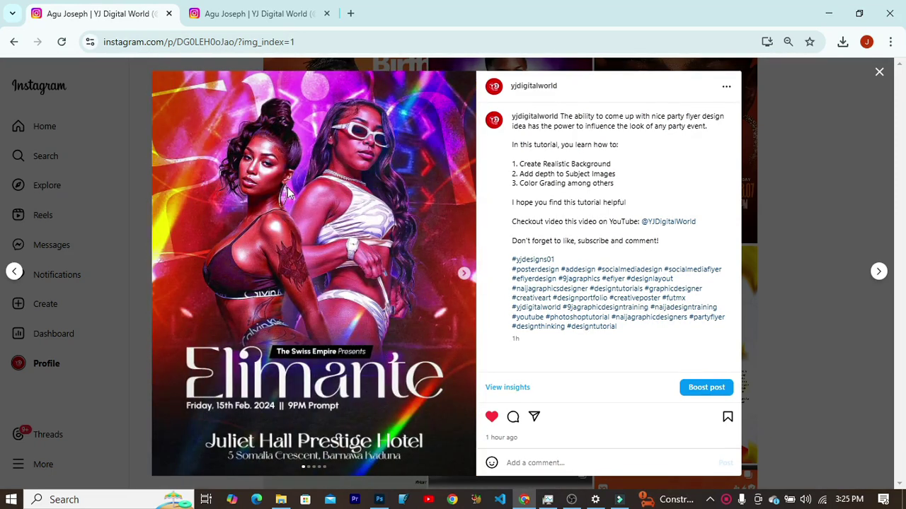
pyautogui.click(465, 276)
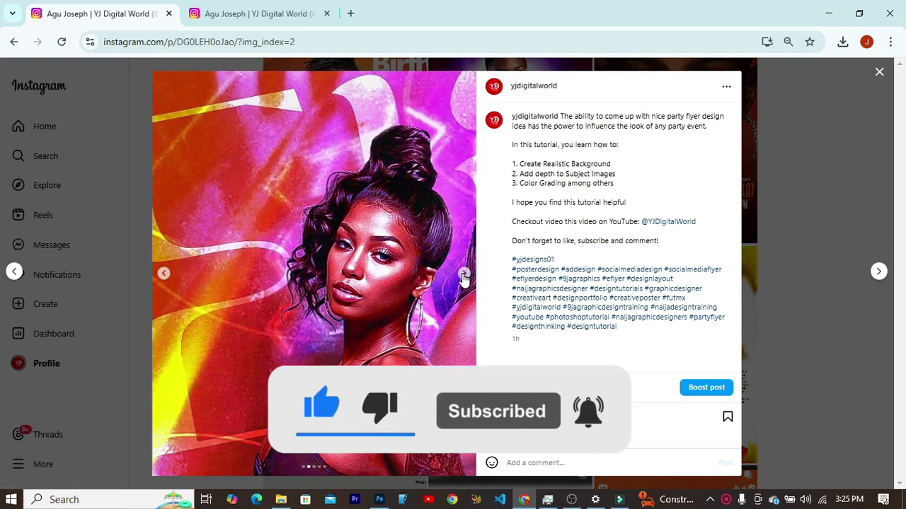
pyautogui.click(463, 276)
pyautogui.click(465, 275)
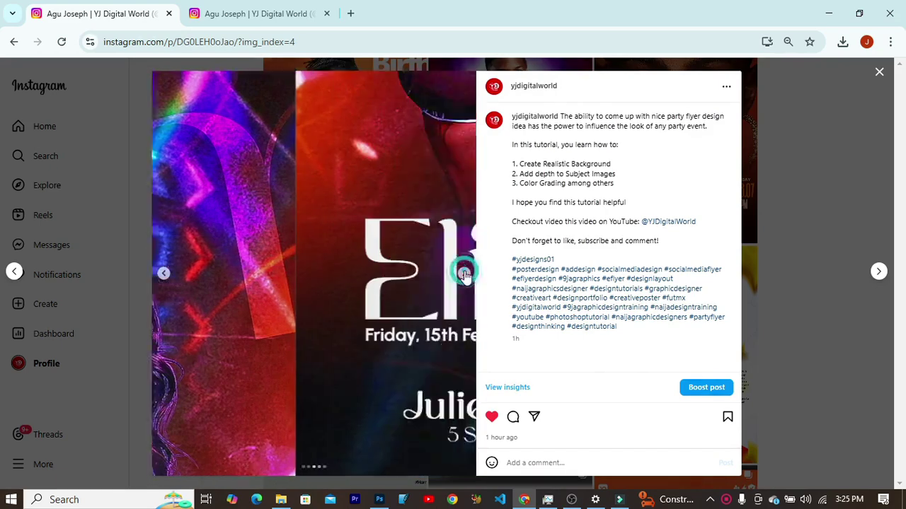
pyautogui.click(465, 274)
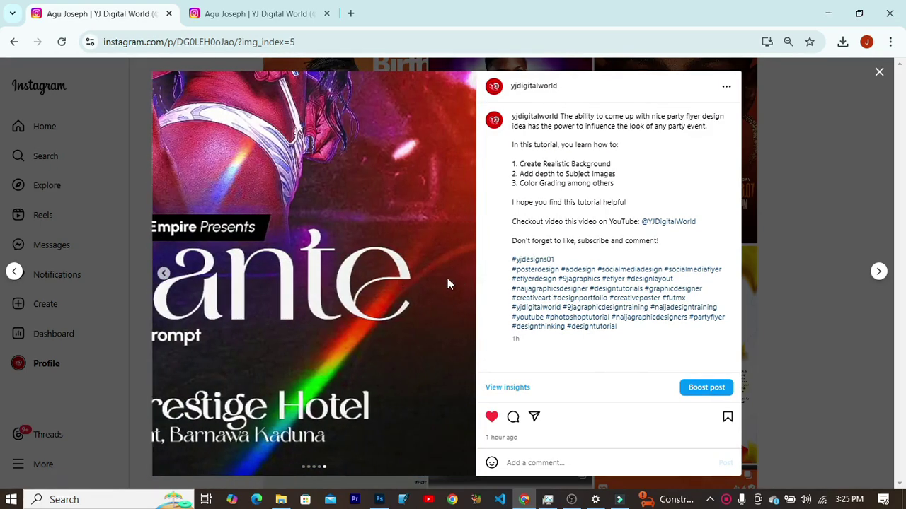
pyautogui.click(163, 276)
pyautogui.click(164, 276)
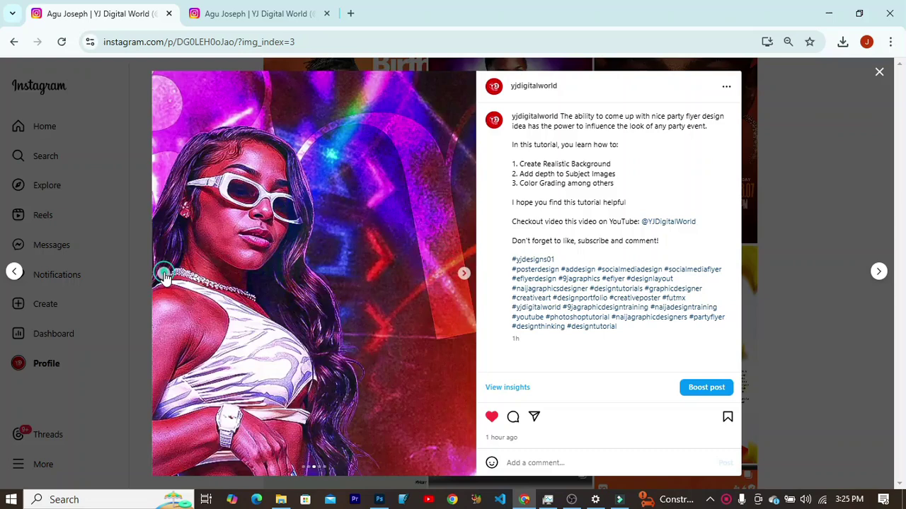
pyautogui.click(163, 276)
pyautogui.click(163, 276)
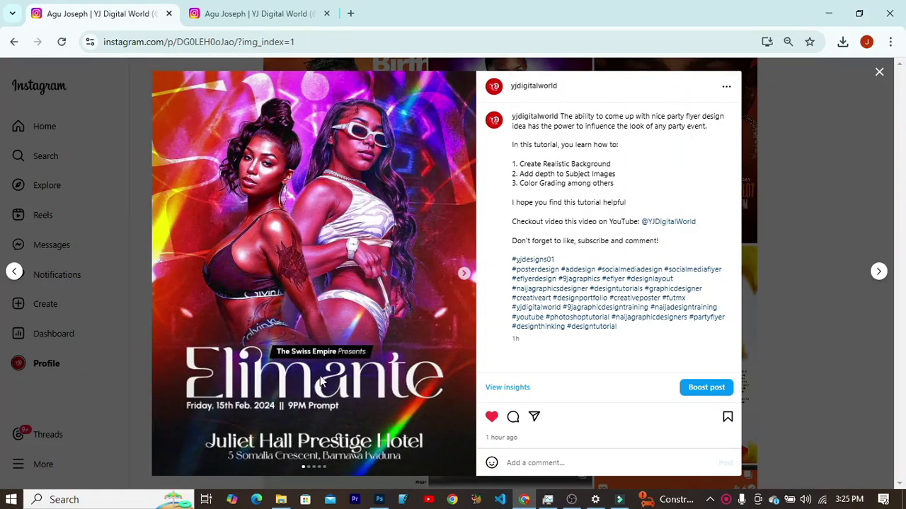
# Check the profile grid tab, then return to the open Elimante post.
pyautogui.click(245, 14)
pyautogui.scroll(1, 600, 265)
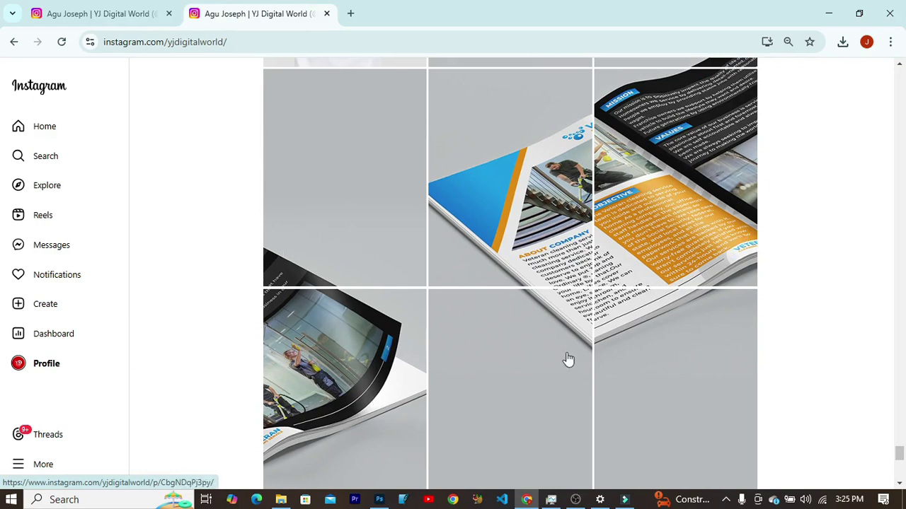
pyautogui.click(87, 13)
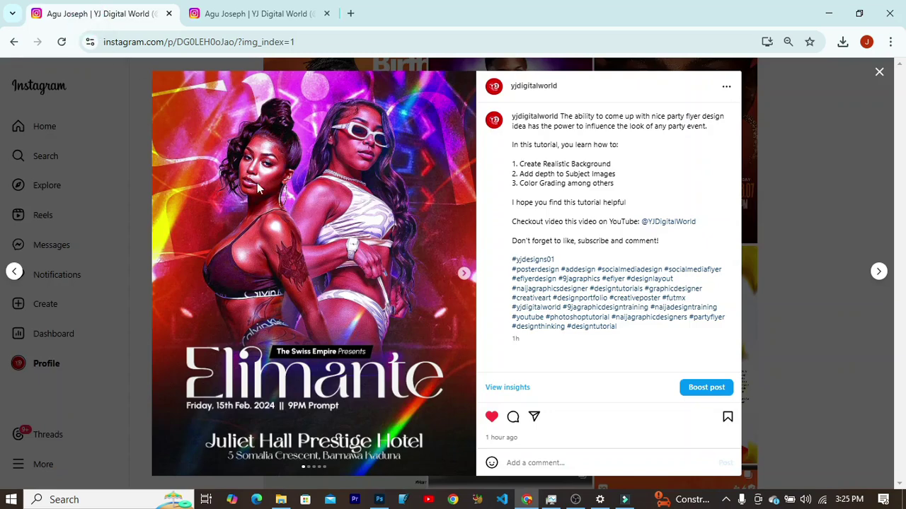
# Browse the carousel slides once more, then bring up Photoshop's home screen.
pyautogui.click(464, 273)
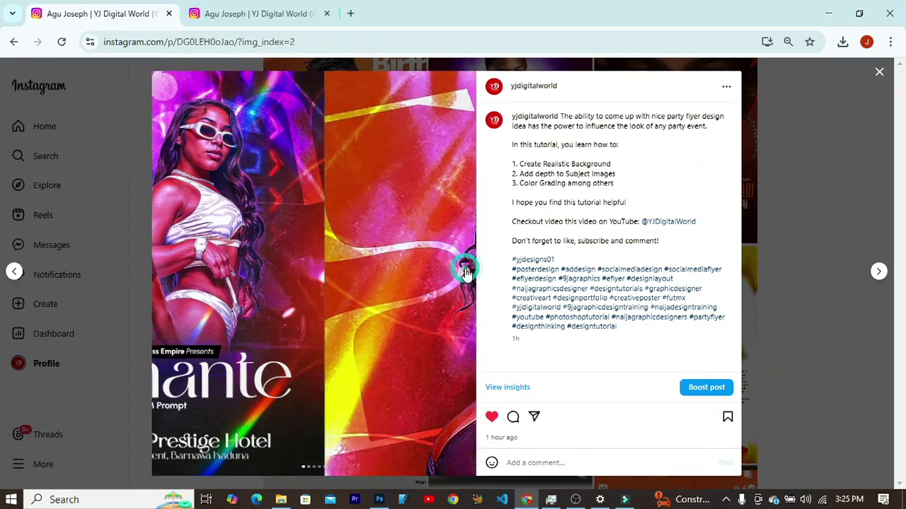
pyautogui.click(164, 275)
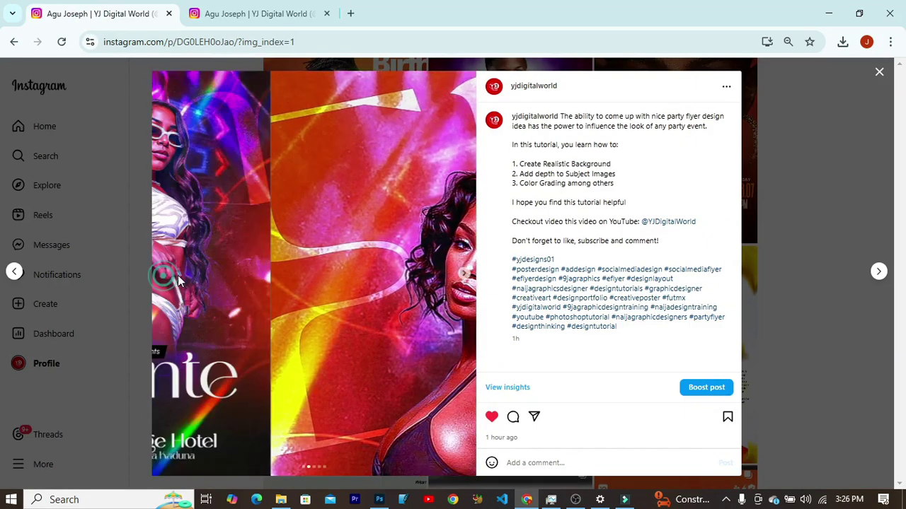
pyautogui.click(463, 274)
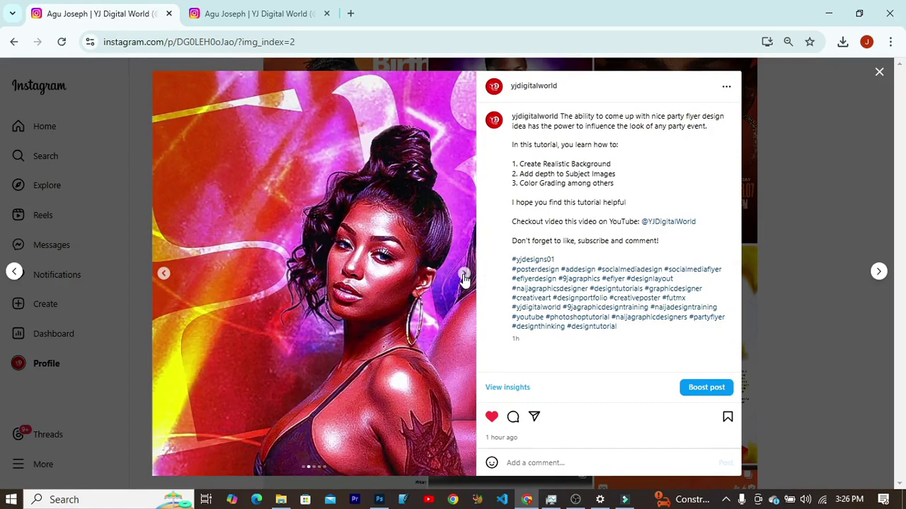
pyautogui.click(463, 275)
pyautogui.click(463, 274)
pyautogui.click(463, 278)
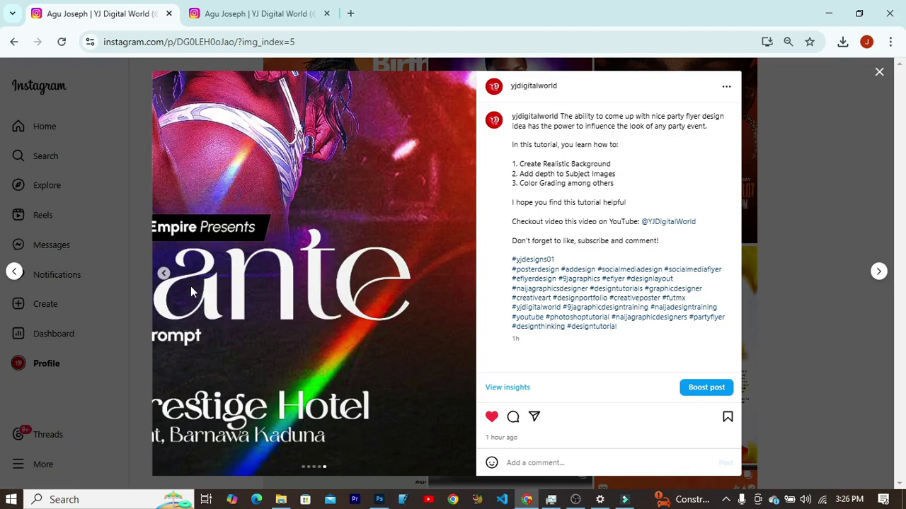
pyautogui.click(163, 274)
pyautogui.click(164, 273)
pyautogui.click(163, 273)
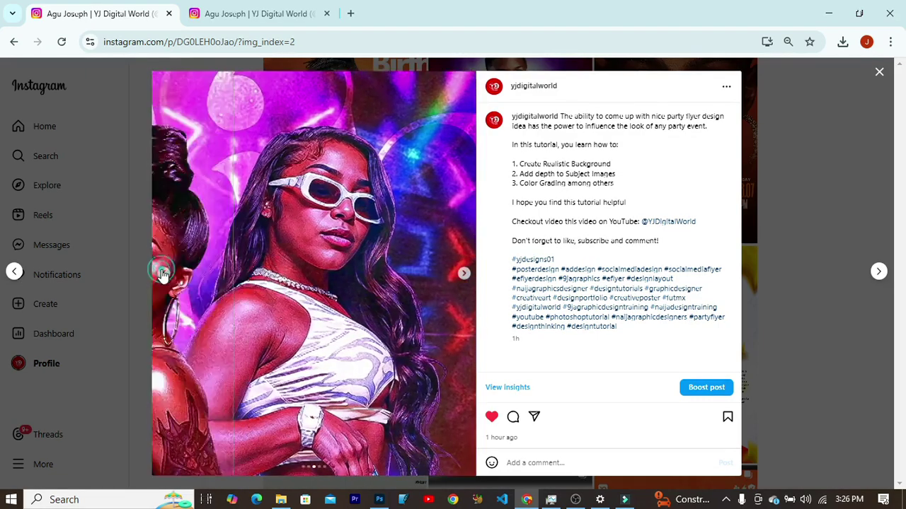
pyautogui.click(165, 274)
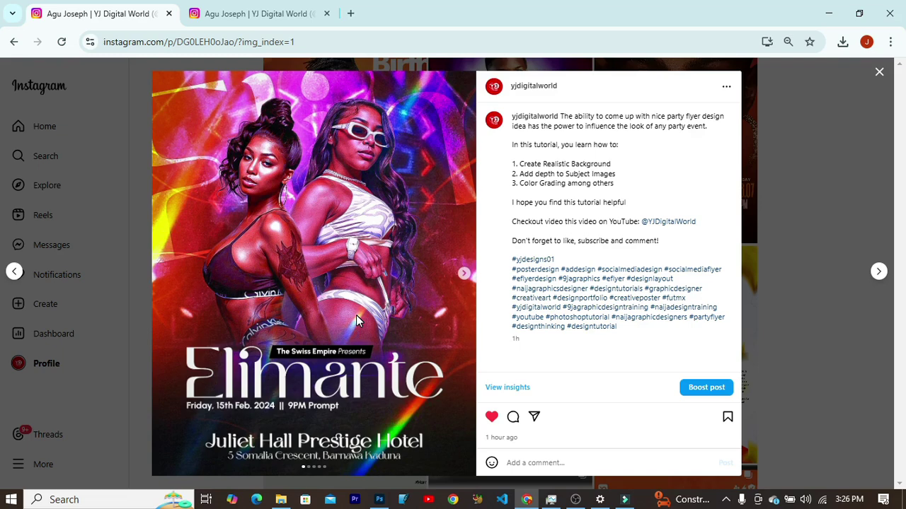
pyautogui.click(379, 499)
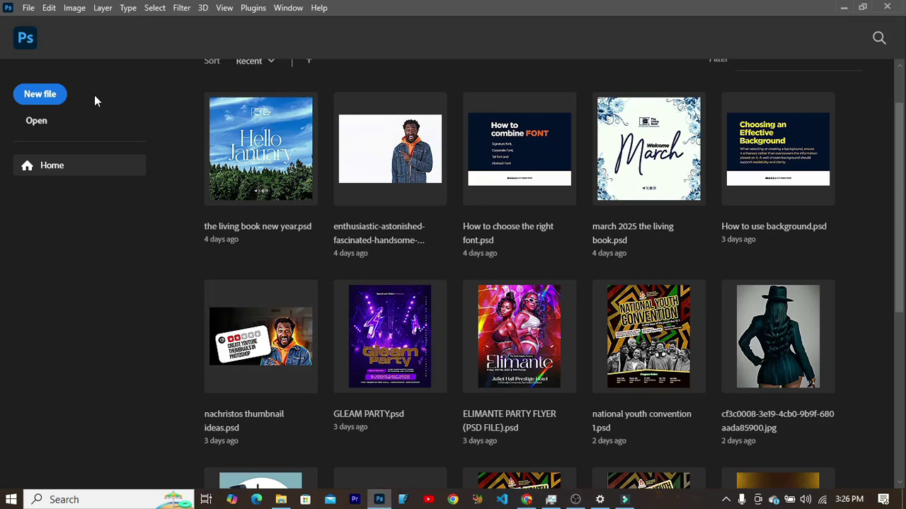
# Open 'Elimante 1.png' (1080 × 1350 px) from the Documents folder in Photoshop.
pyautogui.click(53, 122)
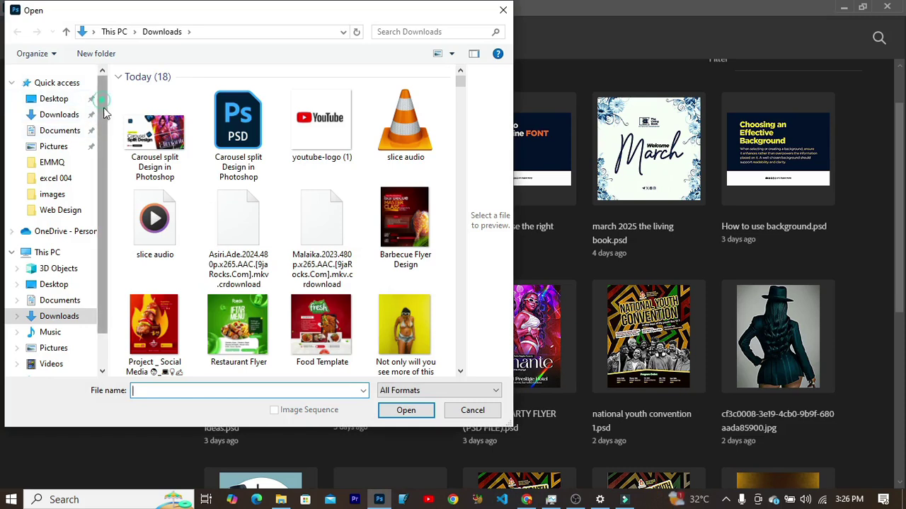
pyautogui.scroll(-2, 71, 233)
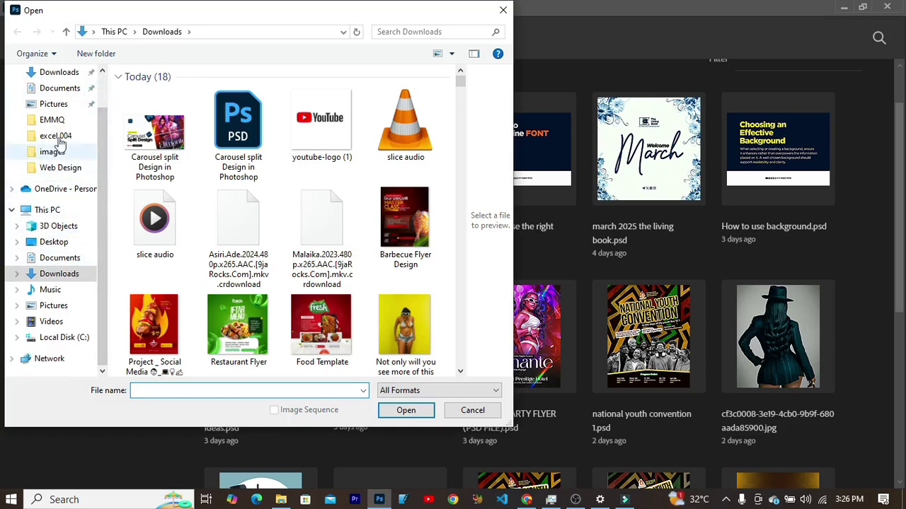
pyautogui.moveTo(101, 142); pyautogui.dragTo(100, 104)
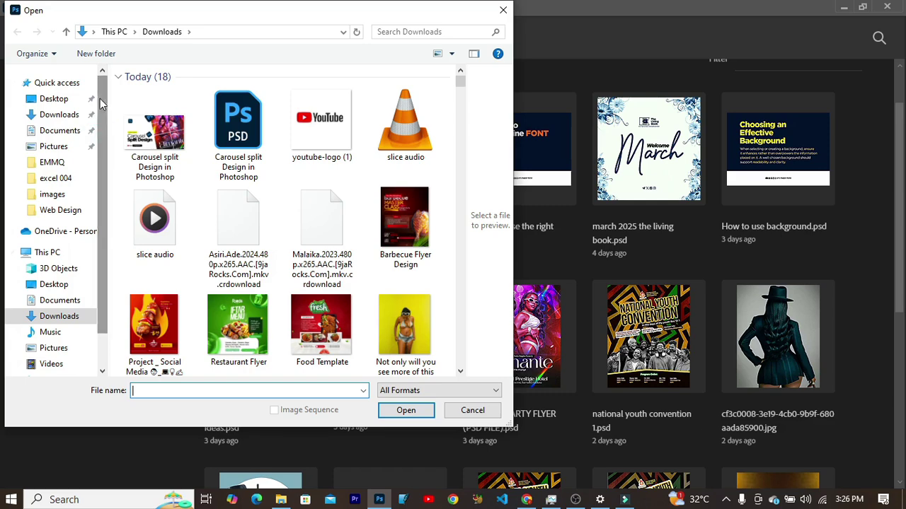
pyautogui.click(71, 114)
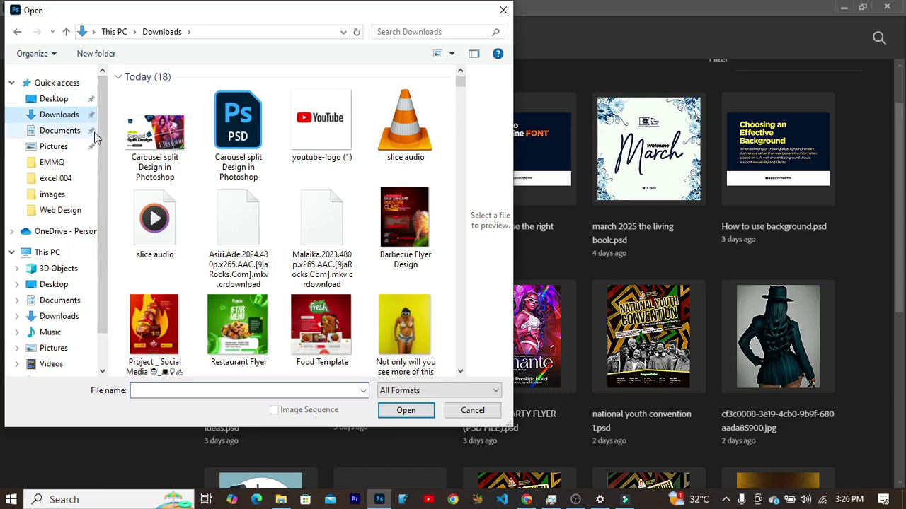
pyautogui.click(60, 130)
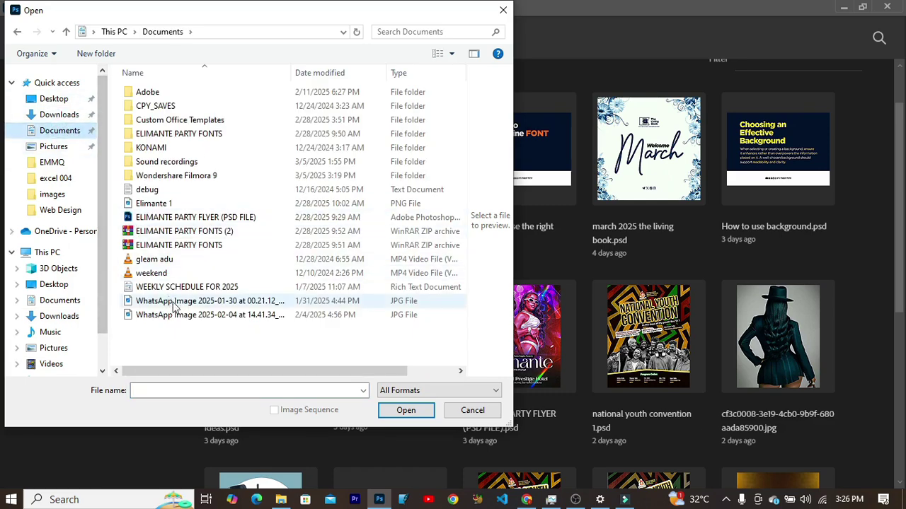
pyautogui.click(198, 204)
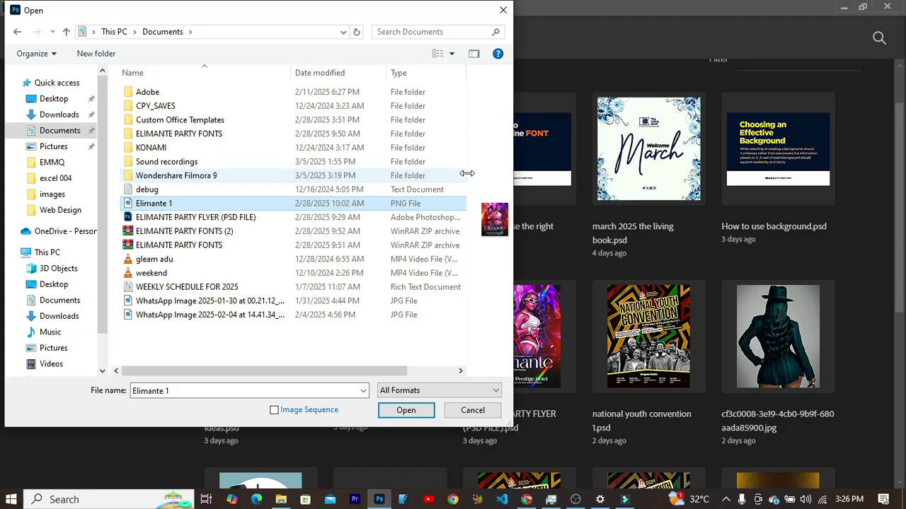
pyautogui.moveTo(469, 177); pyautogui.dragTo(182, 218)
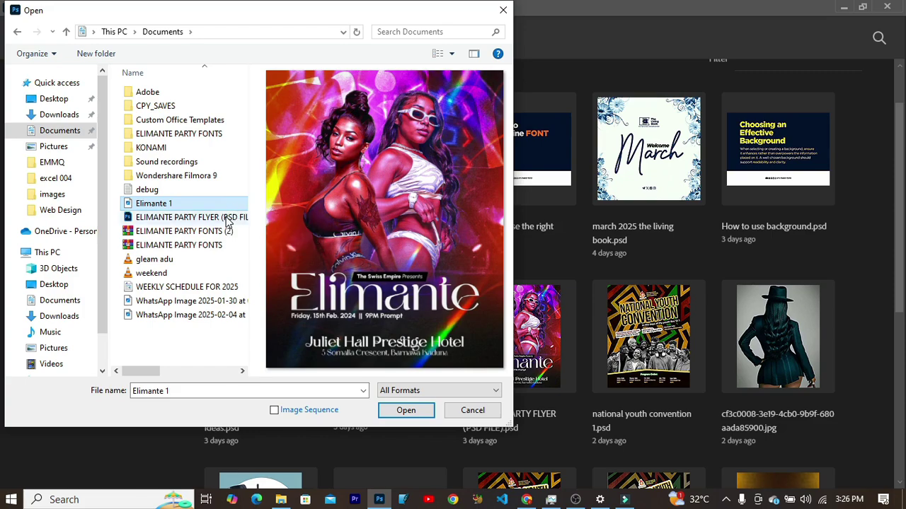
pyautogui.click(406, 411)
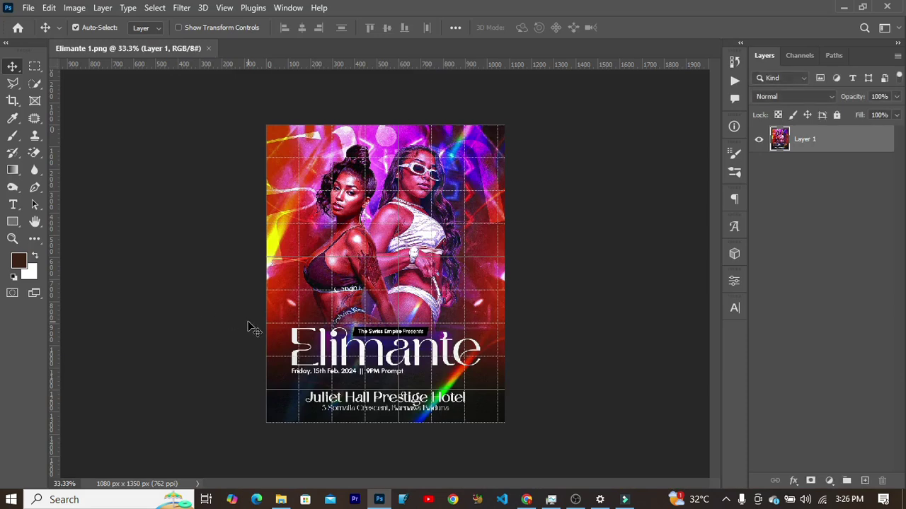
pyautogui.hotkey('ctrl', '+')
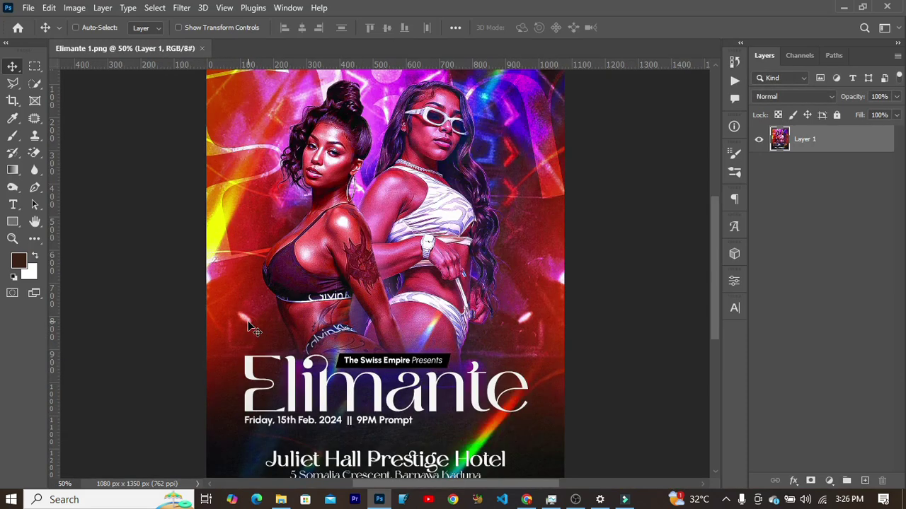
pyautogui.hotkey('ctrl', '-')
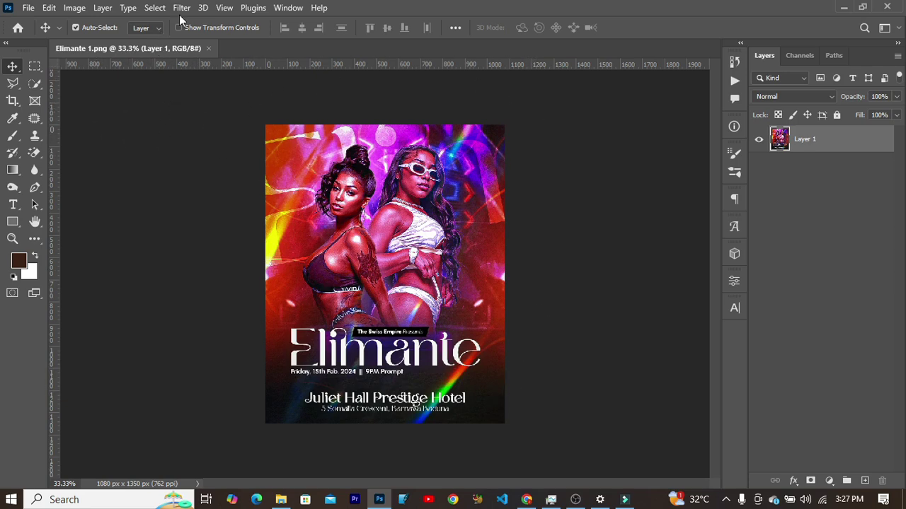
# Preview a New Guide Layout of 2 columns and 2 rows over the flyer.
pyautogui.click(225, 9)
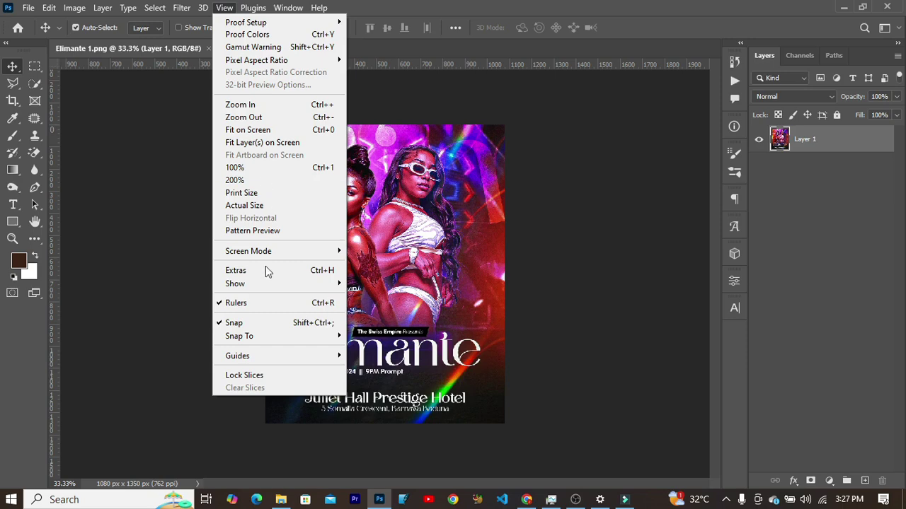
pyautogui.moveTo(328, 361)
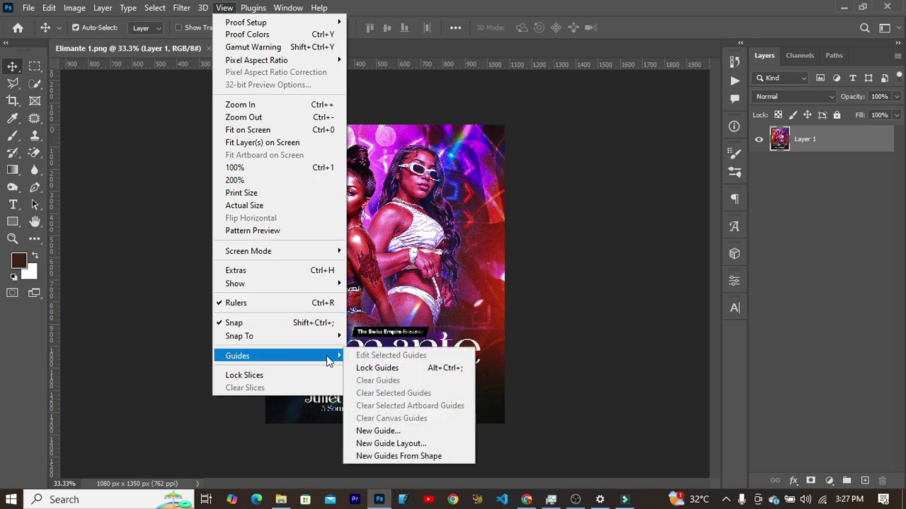
pyautogui.click(391, 443)
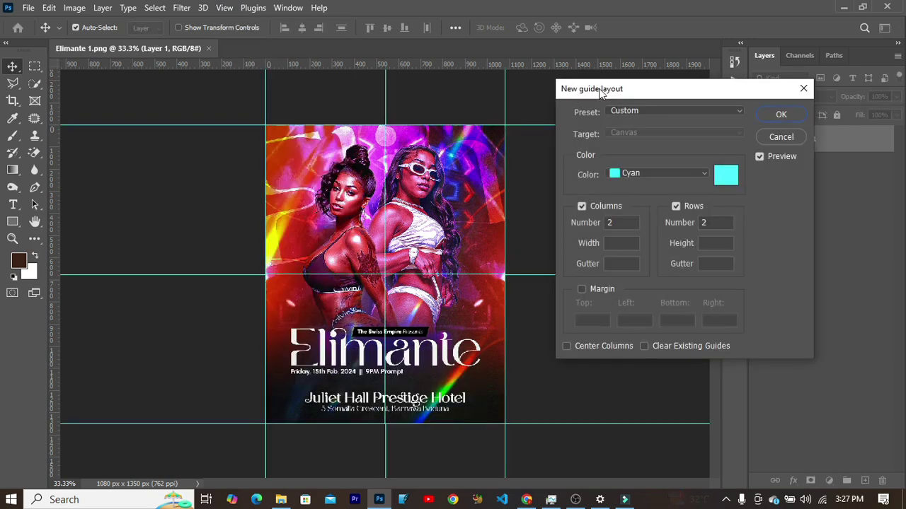
pyautogui.moveTo(632, 89)
pyautogui.mouseDown()
pyautogui.moveTo(590, 94)
pyautogui.moveTo(642, 92)
pyautogui.mouseUp()
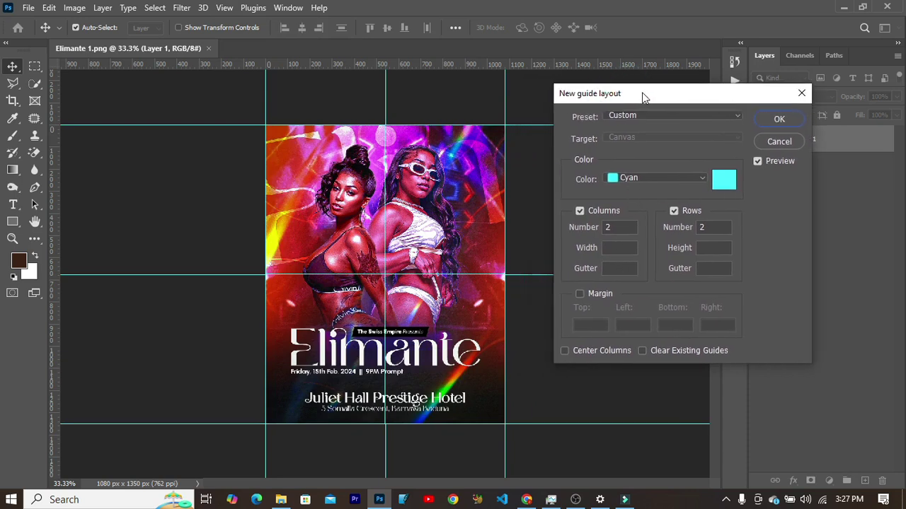
pyautogui.doubleClick(618, 225)
pyautogui.doubleClick(702, 227)
# Open and close the Veteran cleaning brochure post, then scroll the Instagram profile grid.
pyautogui.click(526, 499)
pyautogui.click(293, 16)
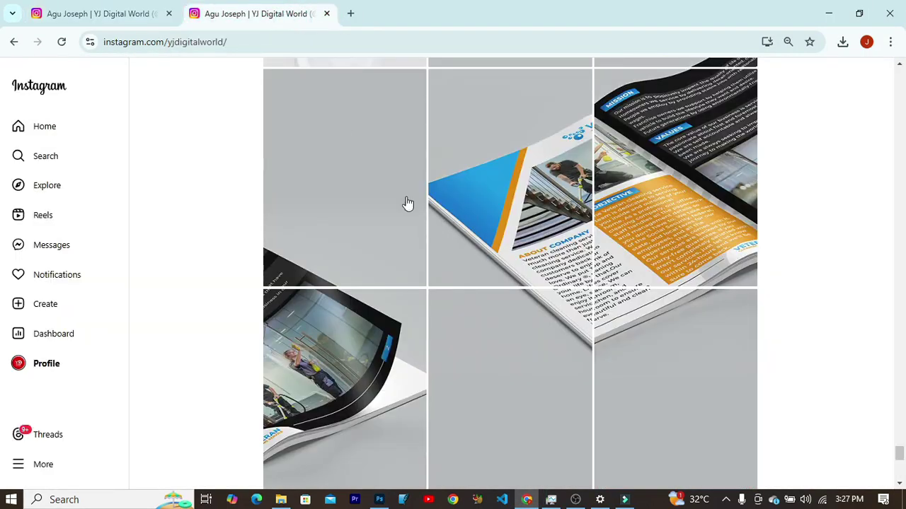
pyautogui.click(487, 153)
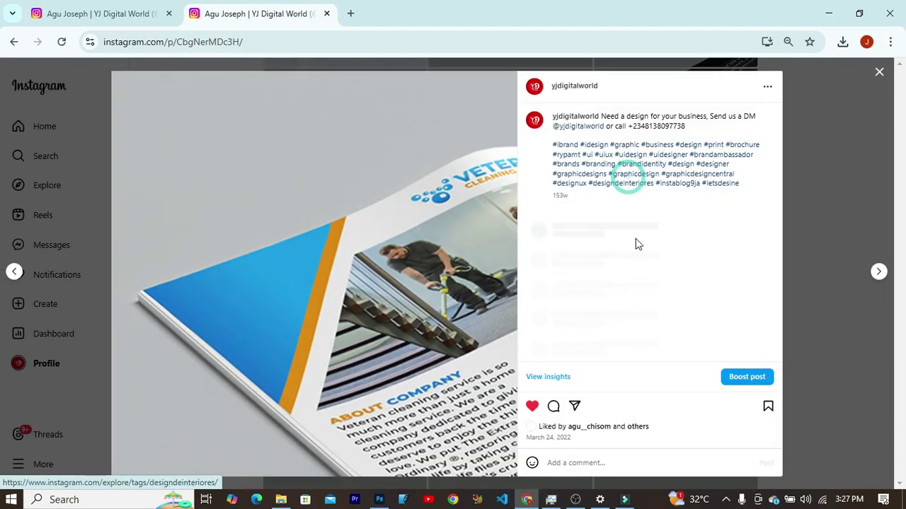
pyautogui.click(878, 71)
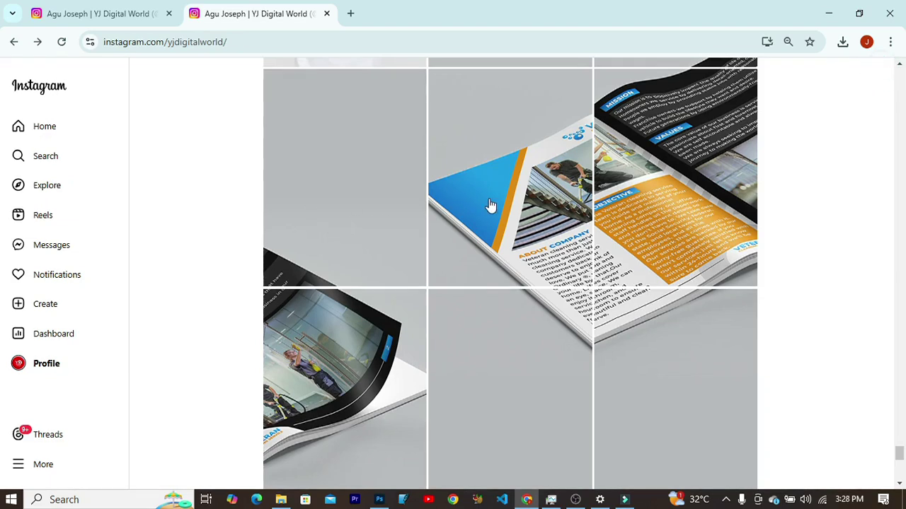
pyautogui.scroll(-2, 311, 353)
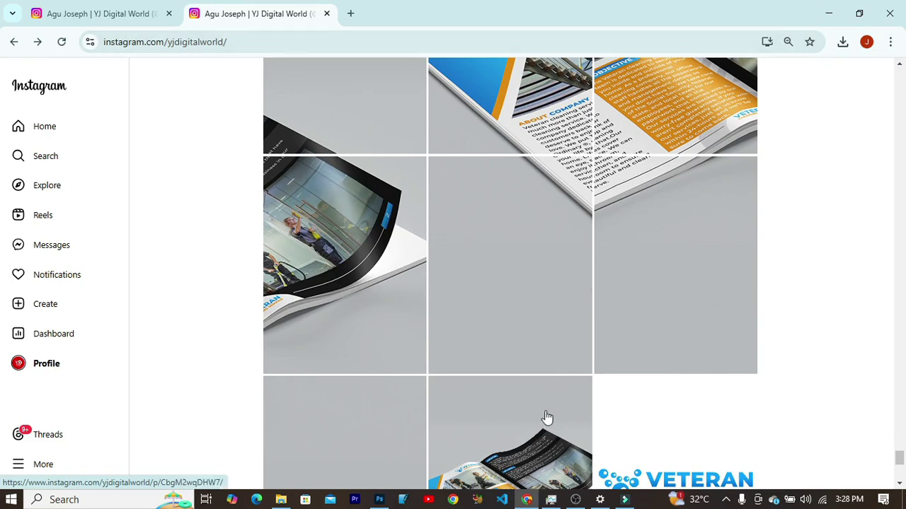
# Back in Photoshop, try 3 columns and 3 rows in the guide layout.
pyautogui.click(379, 499)
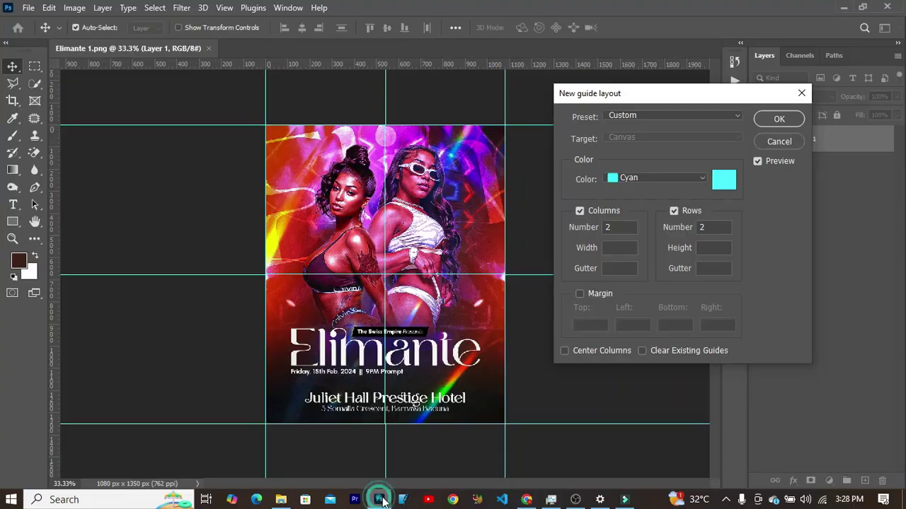
pyautogui.click(629, 227)
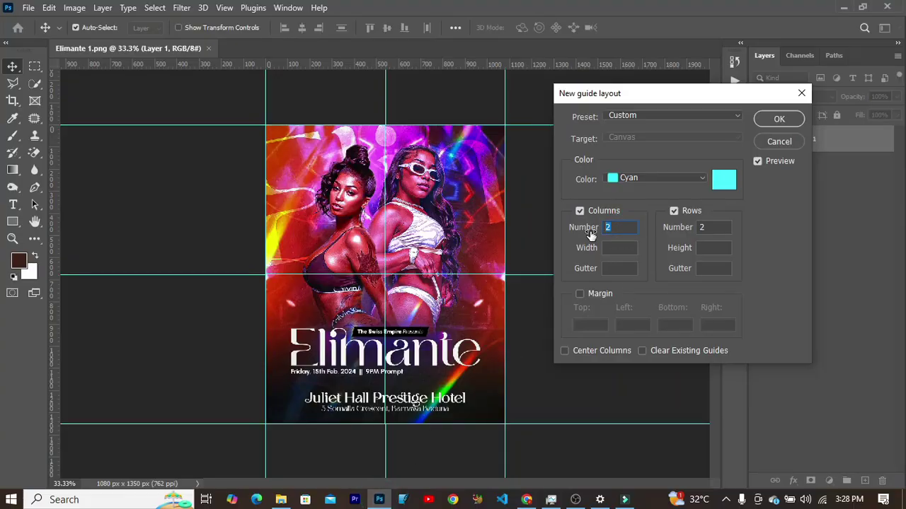
pyautogui.write('3')
pyautogui.click(705, 227)
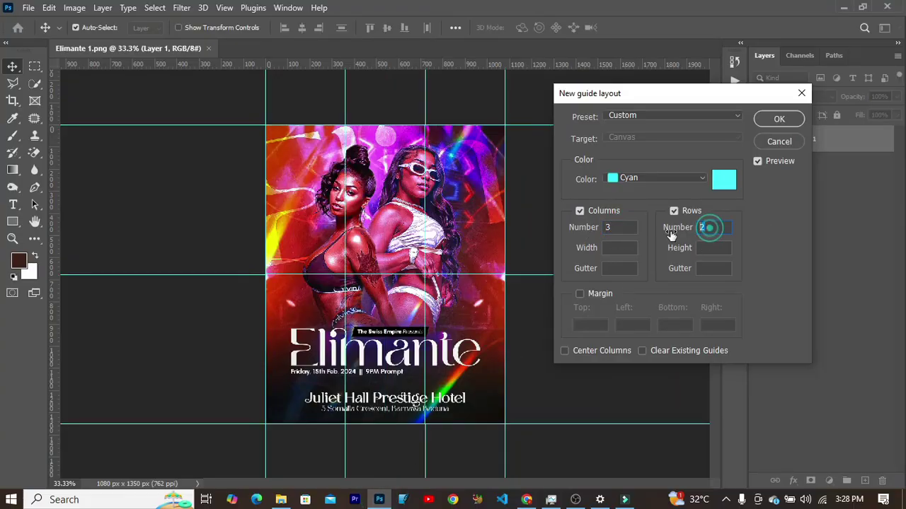
pyautogui.write('3')
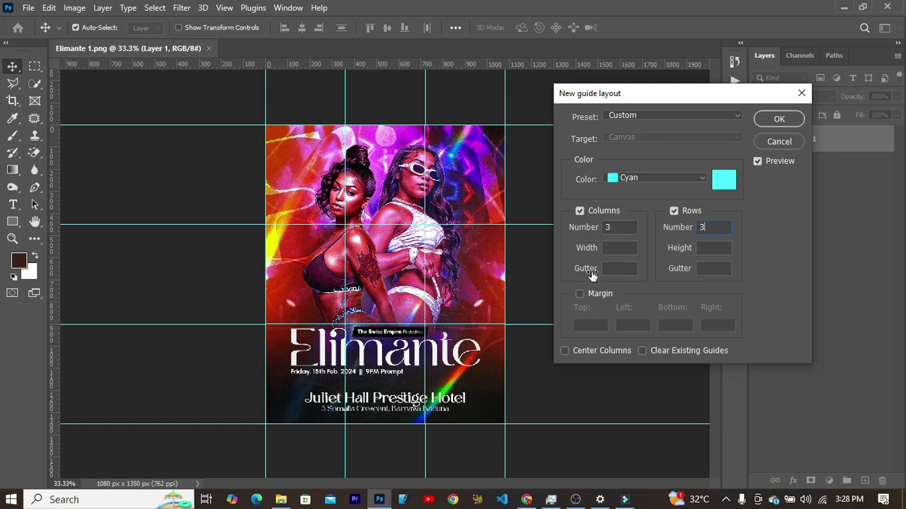
# Reset columns and rows to 2 and apply the 2×2 guide layout.
pyautogui.click(619, 228)
pyautogui.write('2')
pyautogui.doubleClick(720, 227)
pyautogui.write('2')
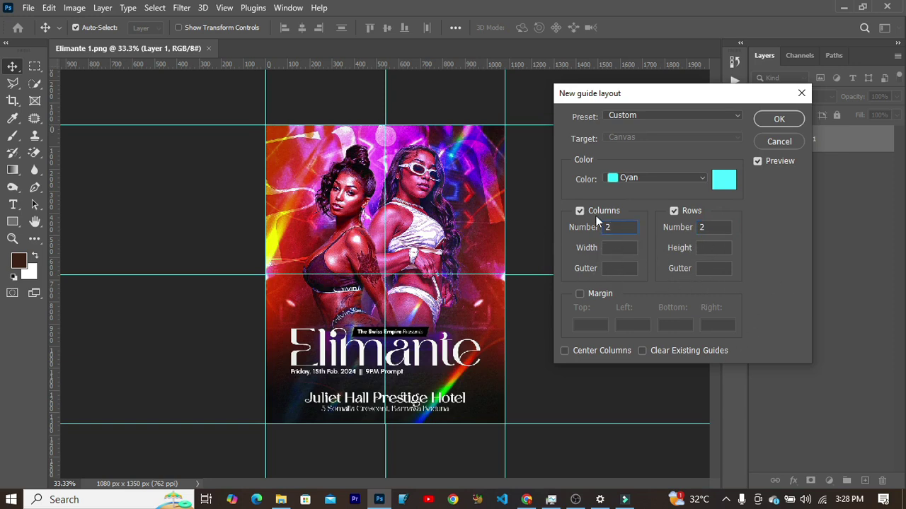
pyautogui.click(711, 227)
pyautogui.write('2')
pyautogui.click(778, 120)
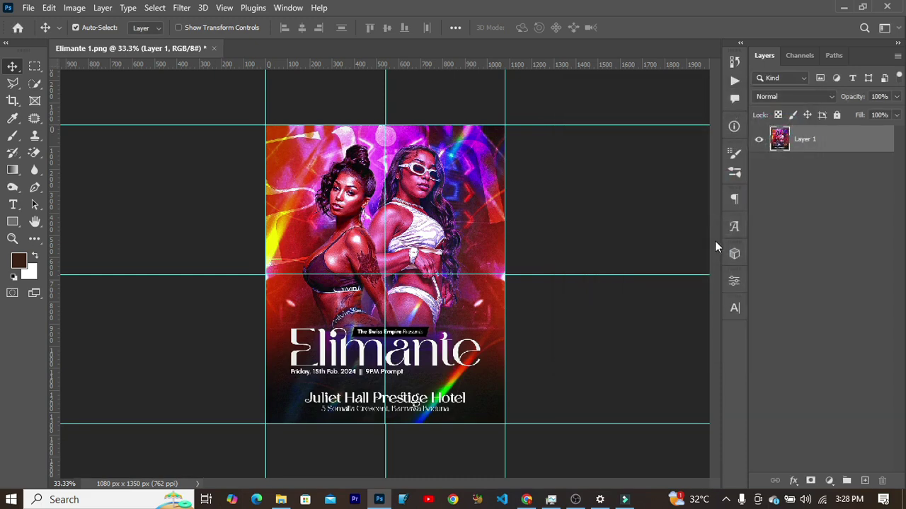
# Use the Slice Tool to create slices 01–04 from the guides, then return to Move.
pyautogui.click(14, 103)
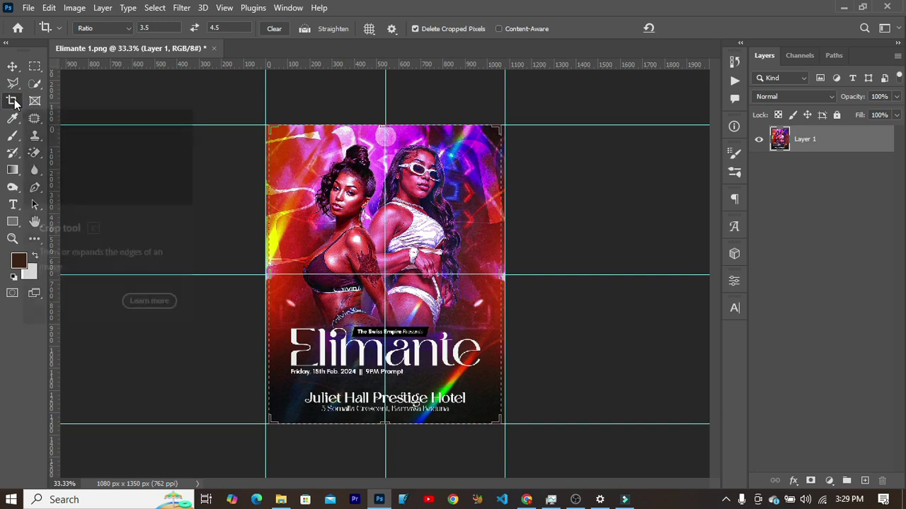
pyautogui.click(13, 103)
pyautogui.click(65, 126)
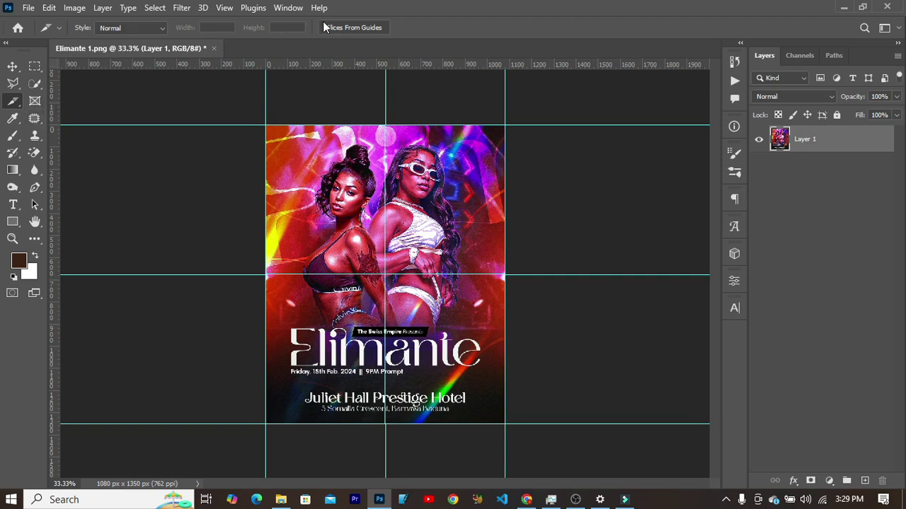
pyautogui.click(377, 28)
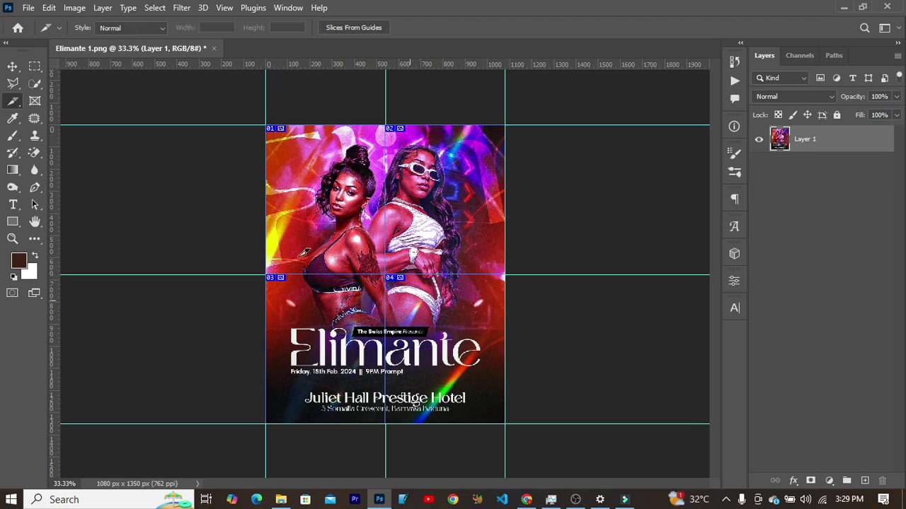
pyautogui.click(12, 68)
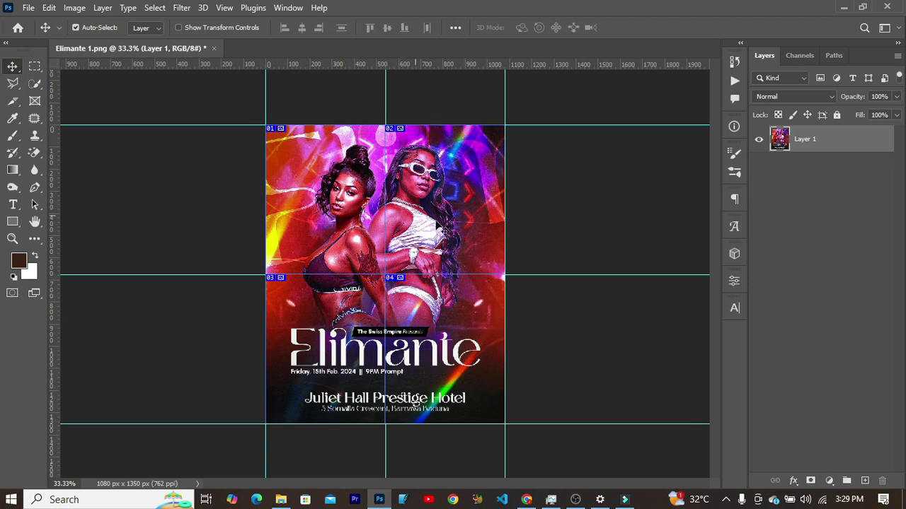
# Open Save for Web (Legacy) with JPEG format at quality 100.
pyautogui.click(28, 8)
pyautogui.moveTo(160, 213)
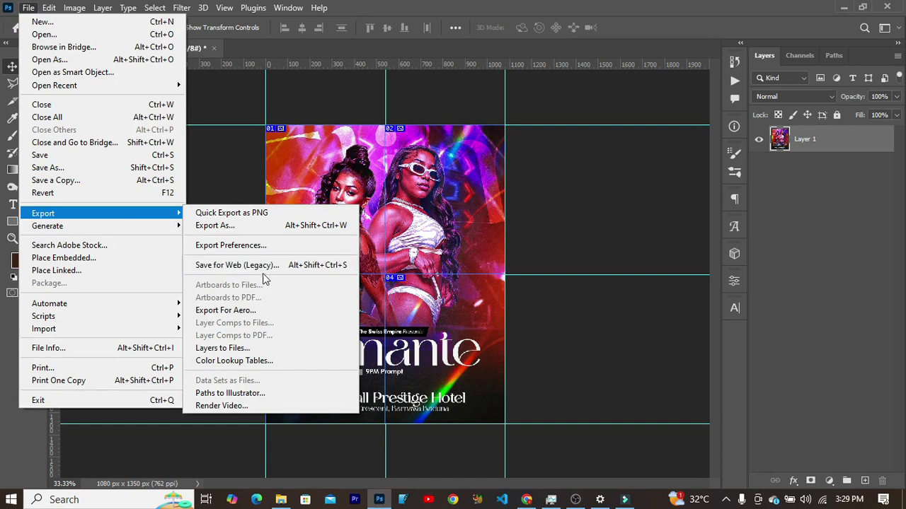
pyautogui.click(339, 266)
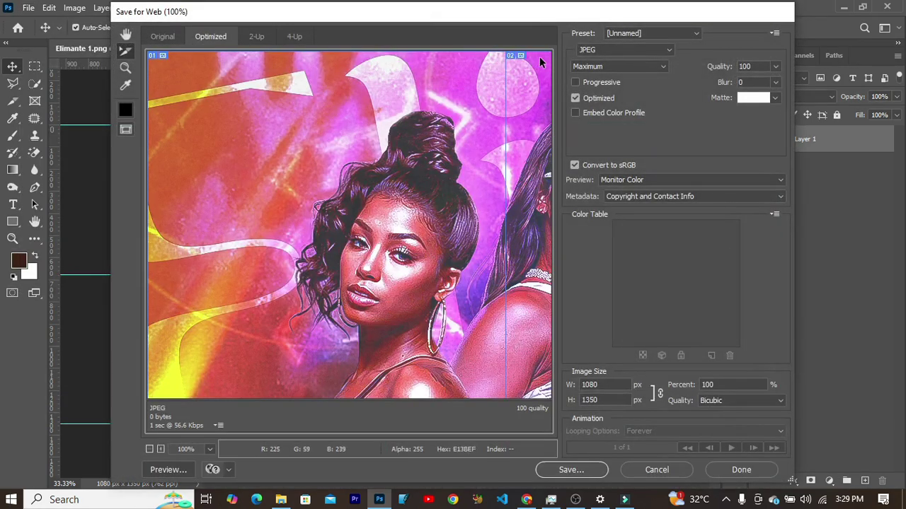
pyautogui.click(629, 51)
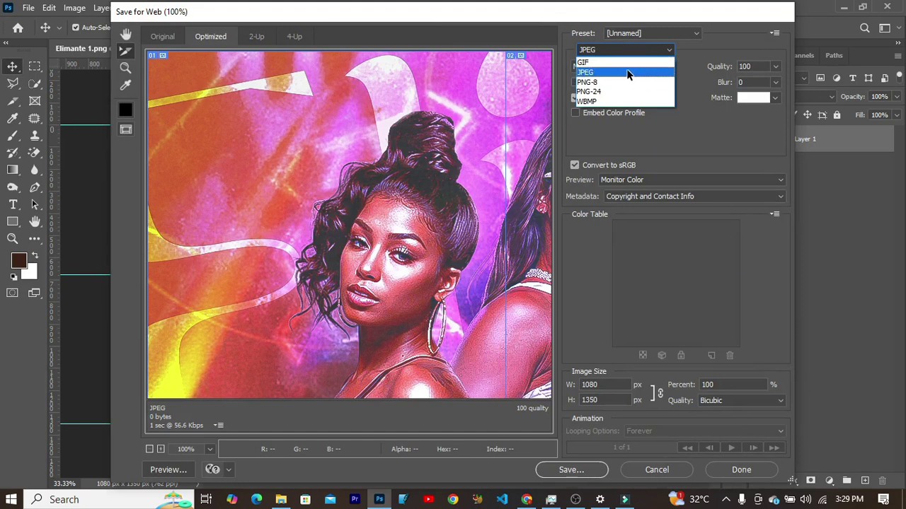
pyautogui.click(627, 73)
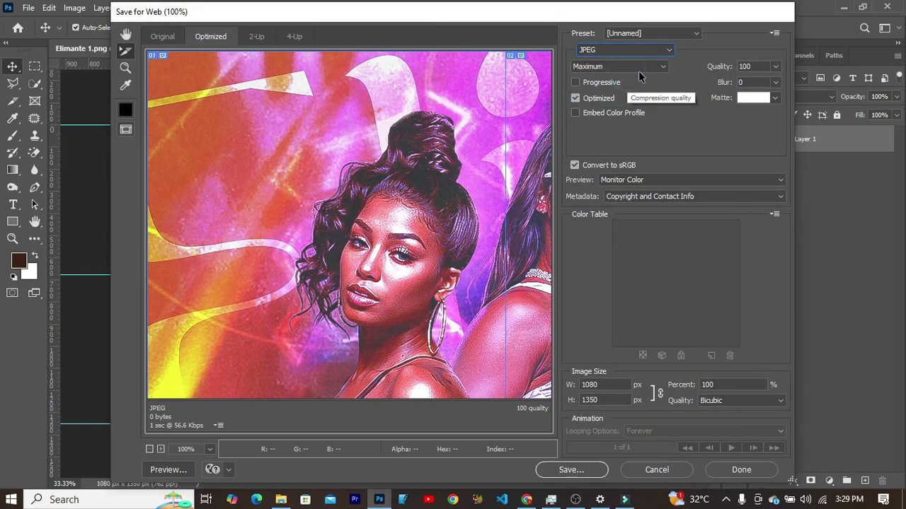
pyautogui.click(776, 66)
pyautogui.moveTo(775, 82); pyautogui.dragTo(791, 90)
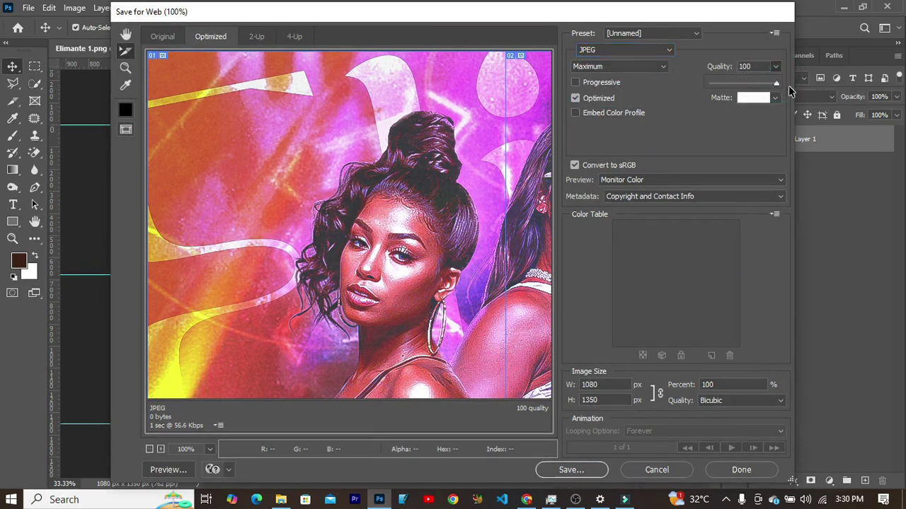
pyautogui.click(703, 70)
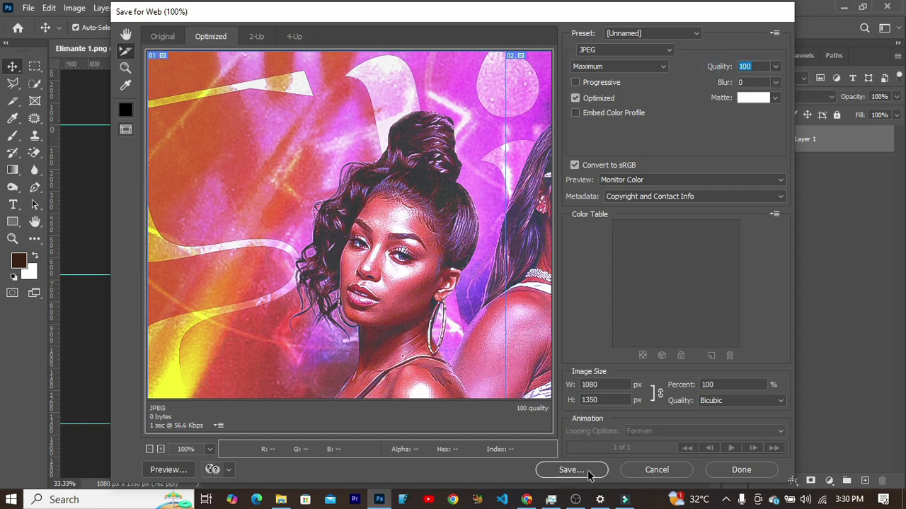
# Zoom the preview out to 33.3% and proceed to save the optimized slices.
pyautogui.click(150, 448)
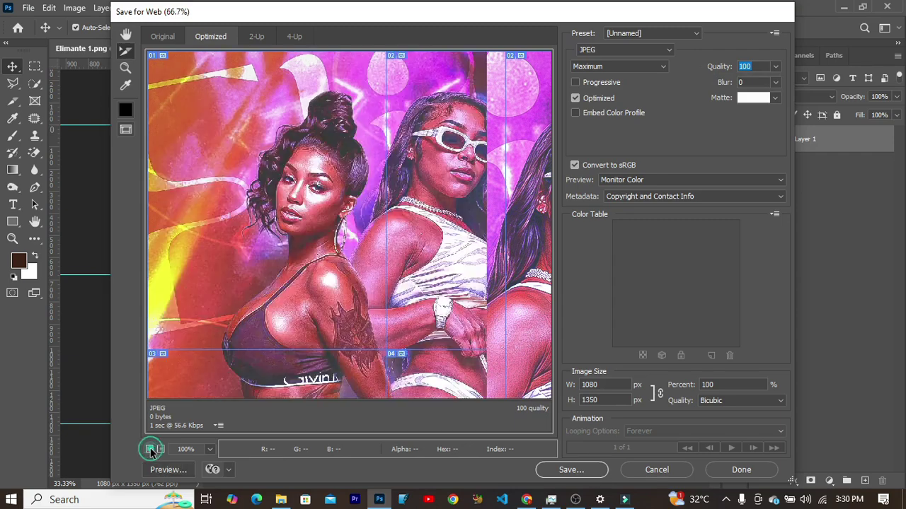
pyautogui.click(150, 448)
pyautogui.click(150, 449)
pyautogui.click(274, 193)
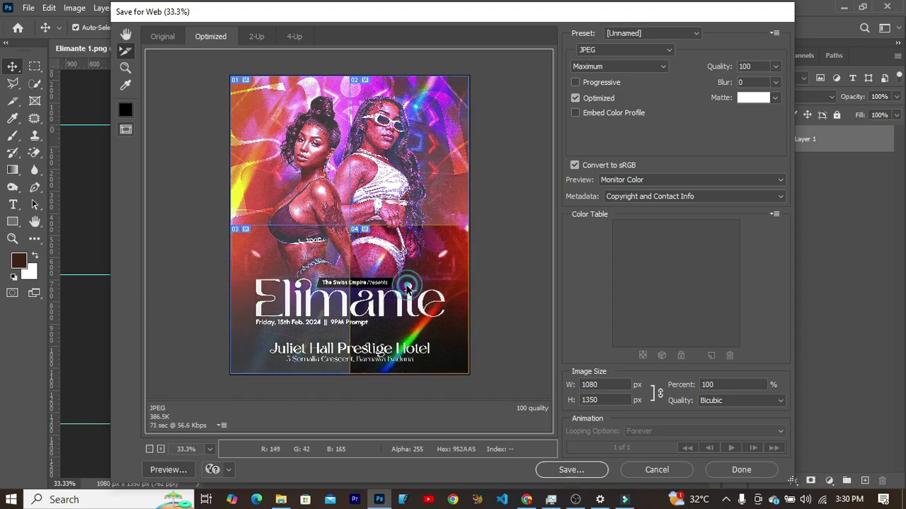
pyautogui.click(575, 470)
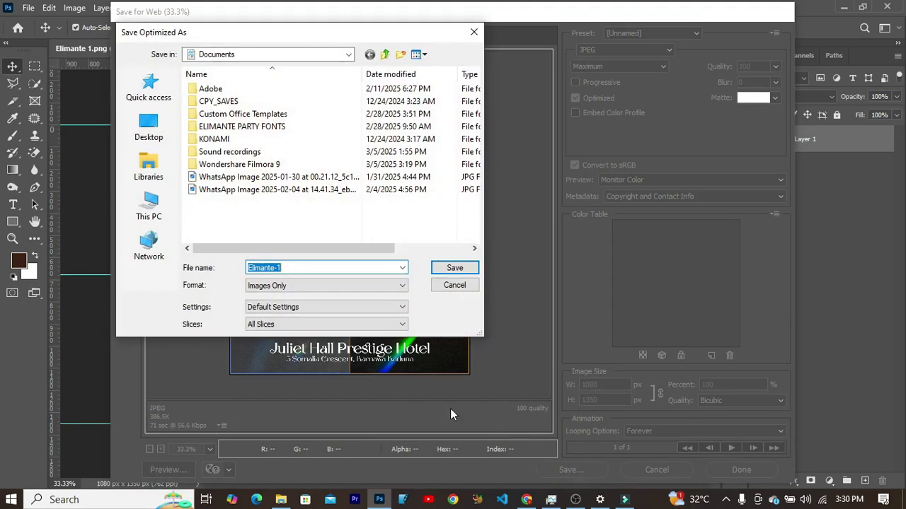
# Create a 'FLYER SLICE' folder in Documents and save the slice JPEGs into it.
pyautogui.click(148, 207)
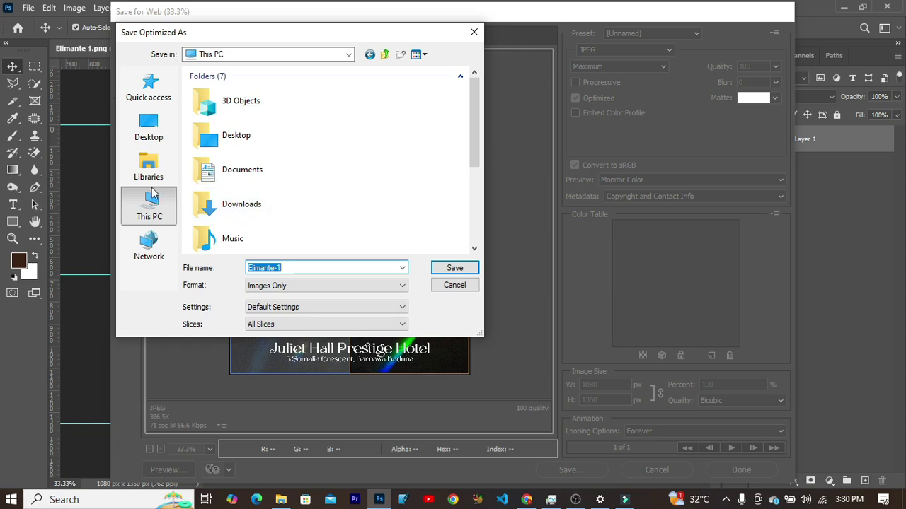
pyautogui.click(240, 177)
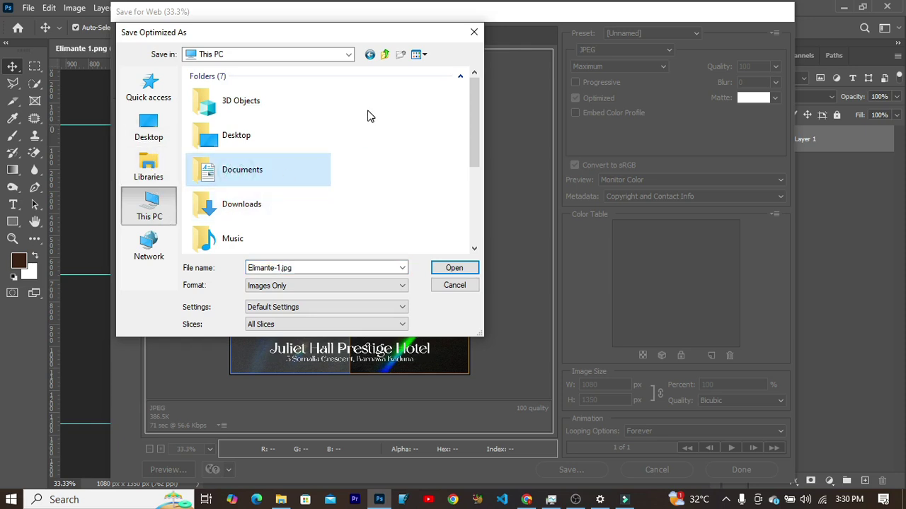
pyautogui.doubleClick(269, 180)
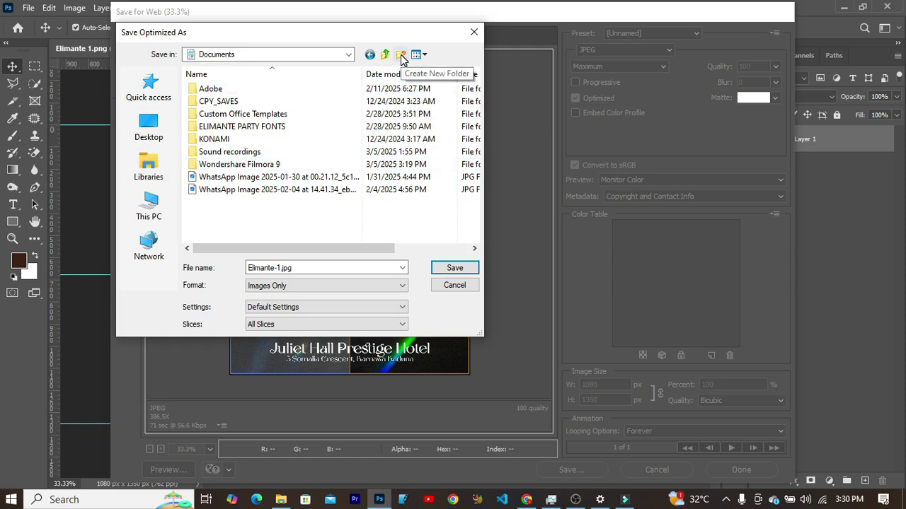
pyautogui.click(401, 57)
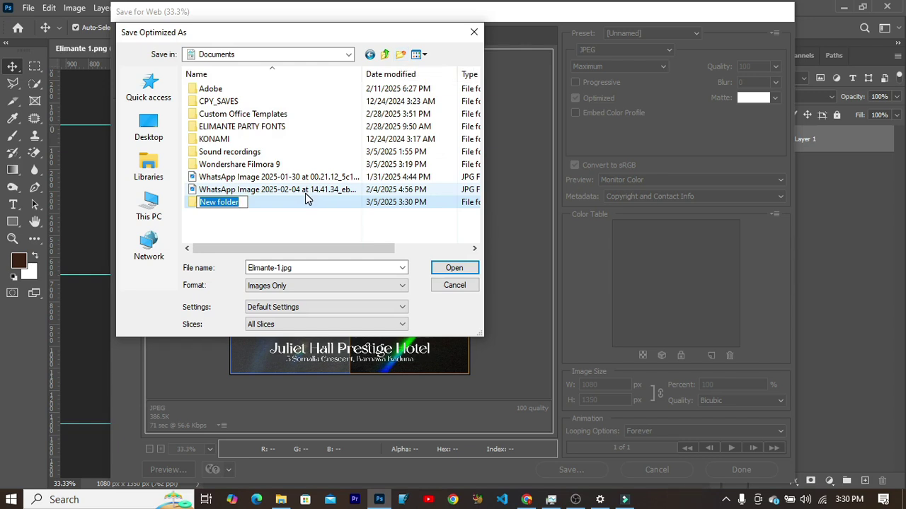
pyautogui.write('FLYER S')
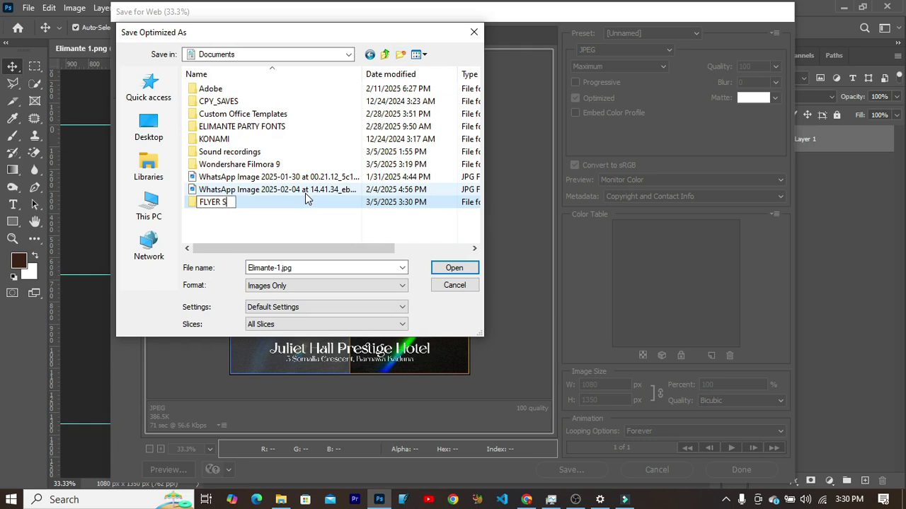
pyautogui.write('LIC')
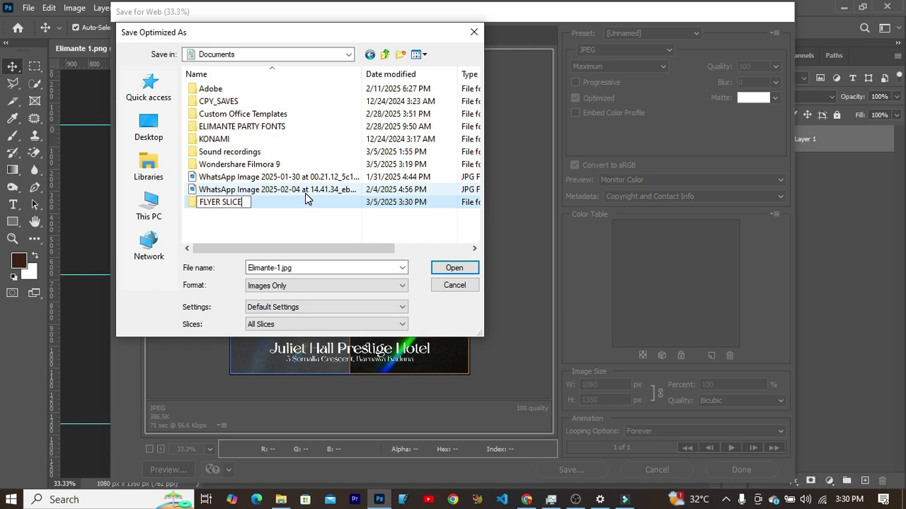
pyautogui.write('E')
pyautogui.press('Return')
pyautogui.click(295, 205)
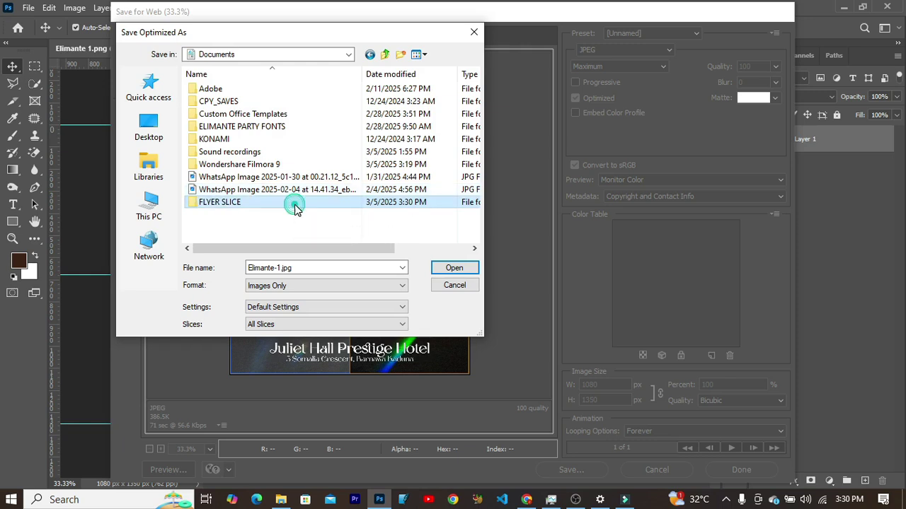
pyautogui.doubleClick(295, 205)
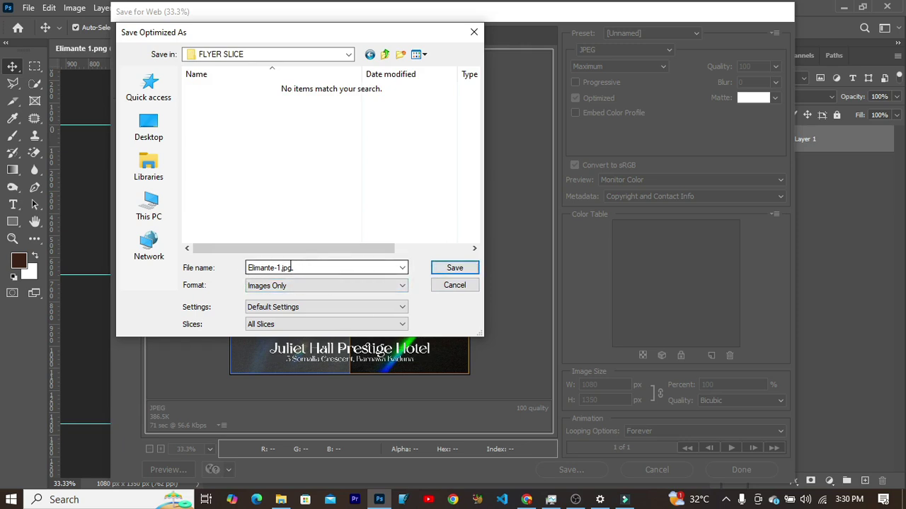
pyautogui.click(450, 270)
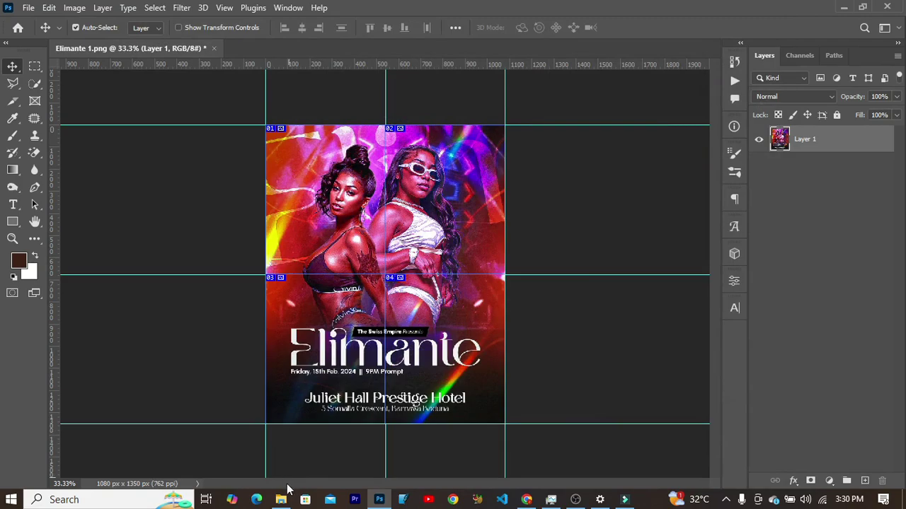
# In File Explorer, open the images subfolder inside FLYER SLICE.
pyautogui.click(286, 501)
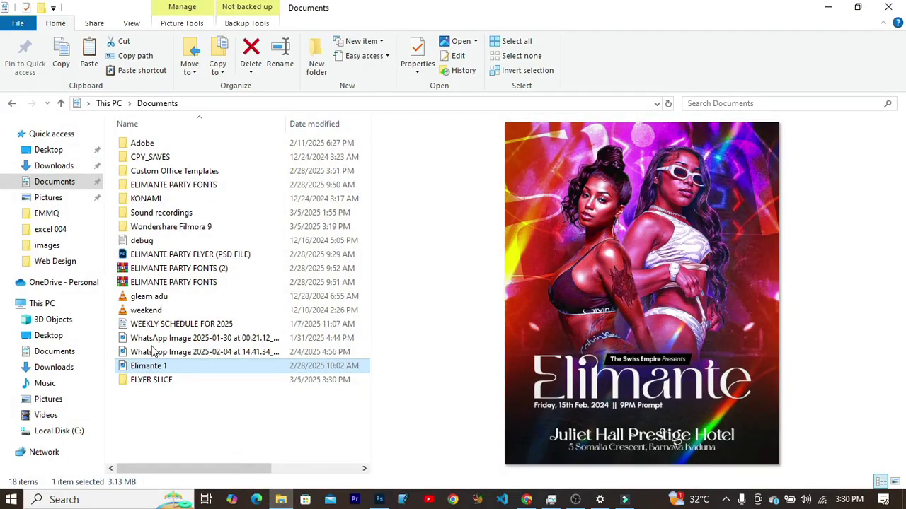
pyautogui.click(179, 384)
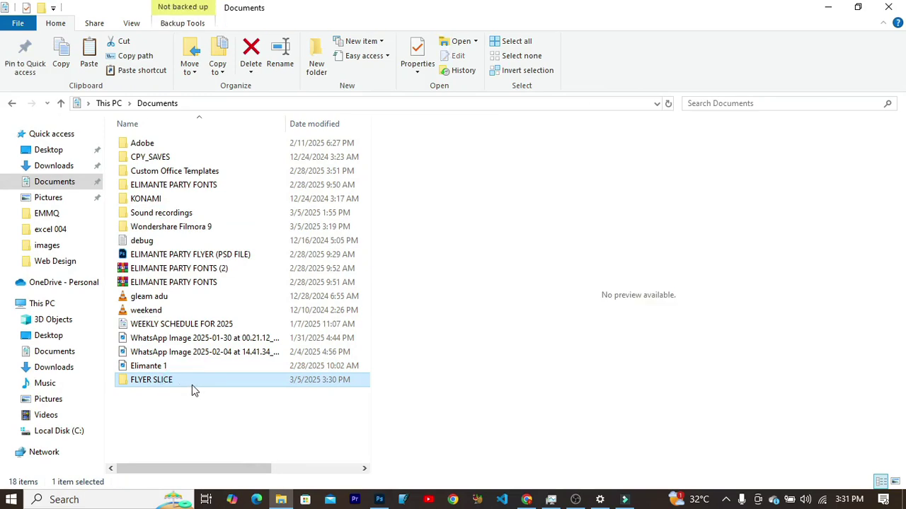
pyautogui.doubleClick(191, 382)
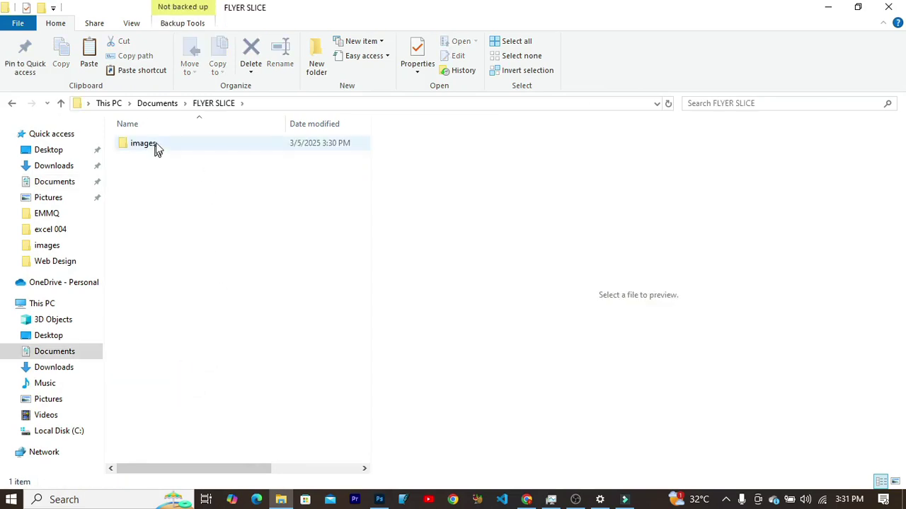
pyautogui.doubleClick(160, 145)
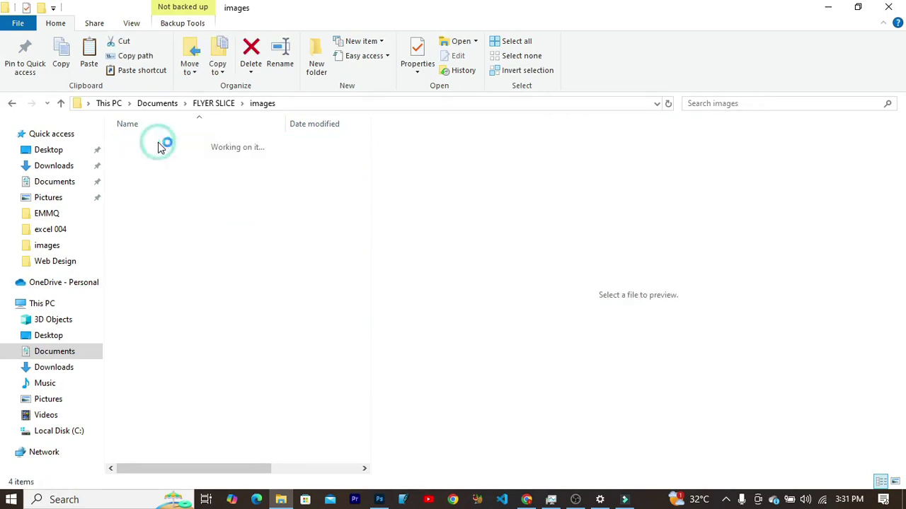
# Preview each slice, Elimante-1_01 through Elimante-1_04, a few times over.
pyautogui.click(156, 152)
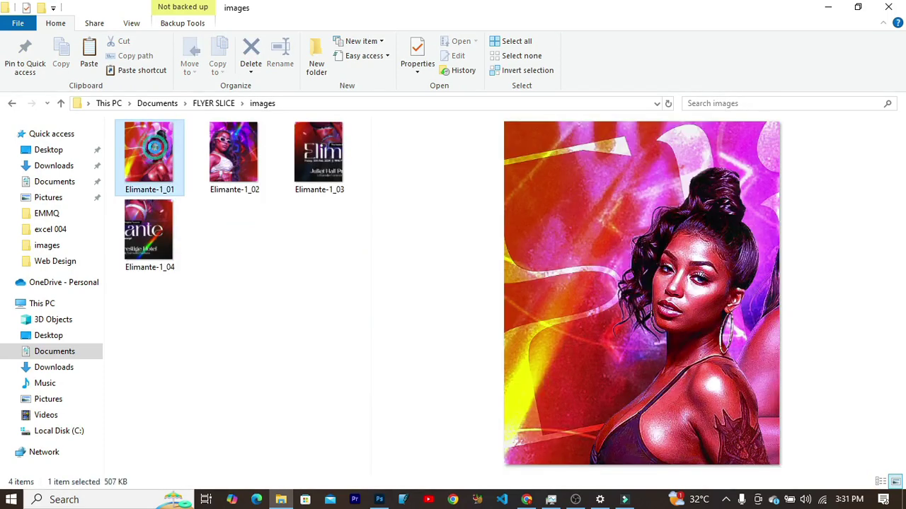
pyautogui.click(242, 157)
pyautogui.click(345, 166)
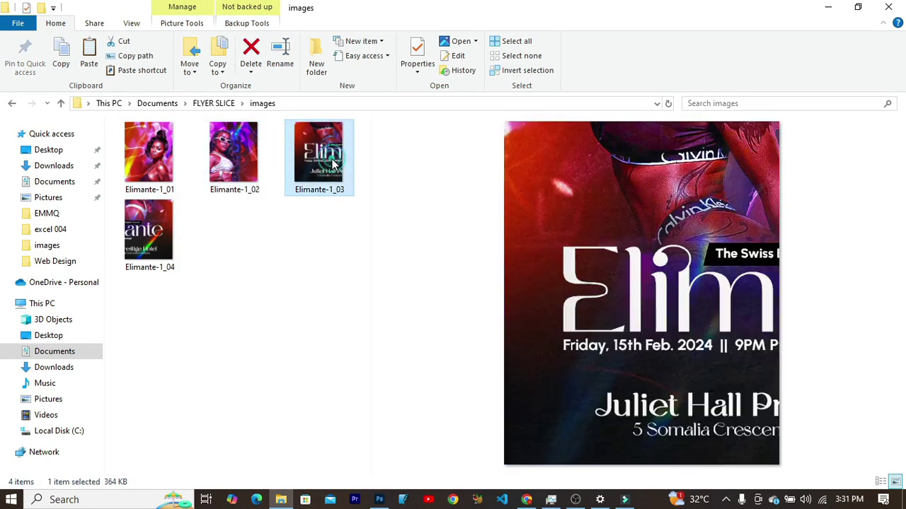
pyautogui.click(160, 228)
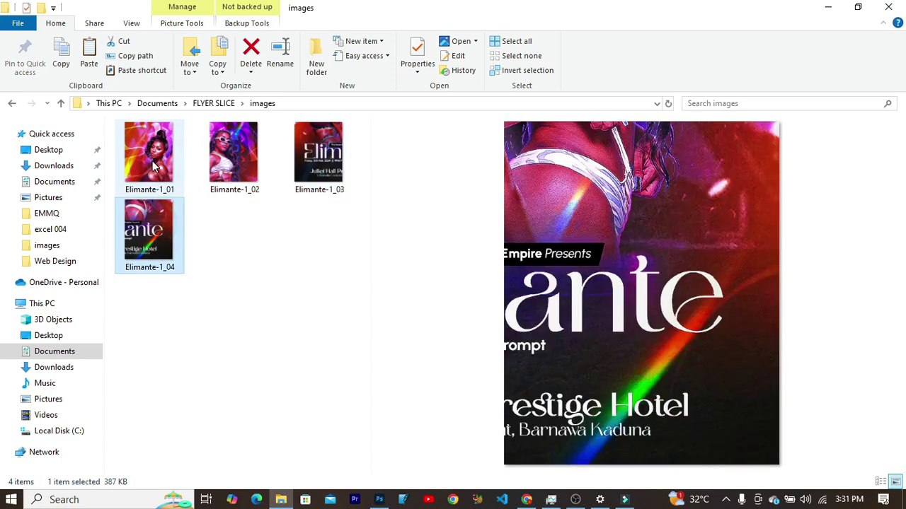
pyautogui.click(154, 165)
pyautogui.click(235, 153)
pyautogui.click(318, 148)
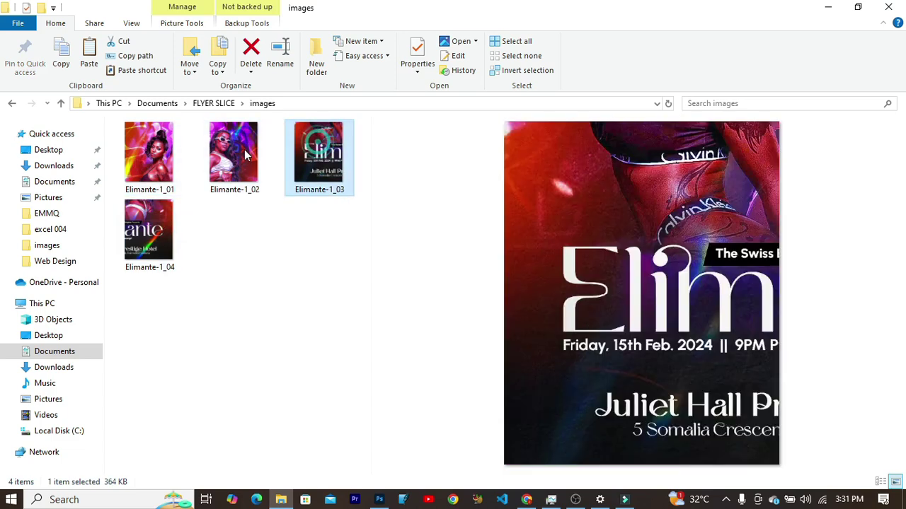
pyautogui.click(149, 156)
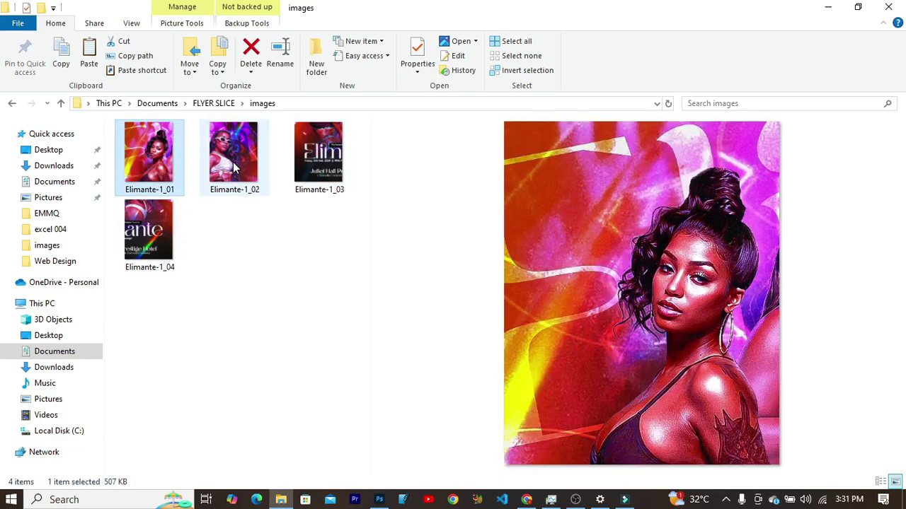
pyautogui.click(235, 167)
pyautogui.click(333, 167)
pyautogui.click(160, 235)
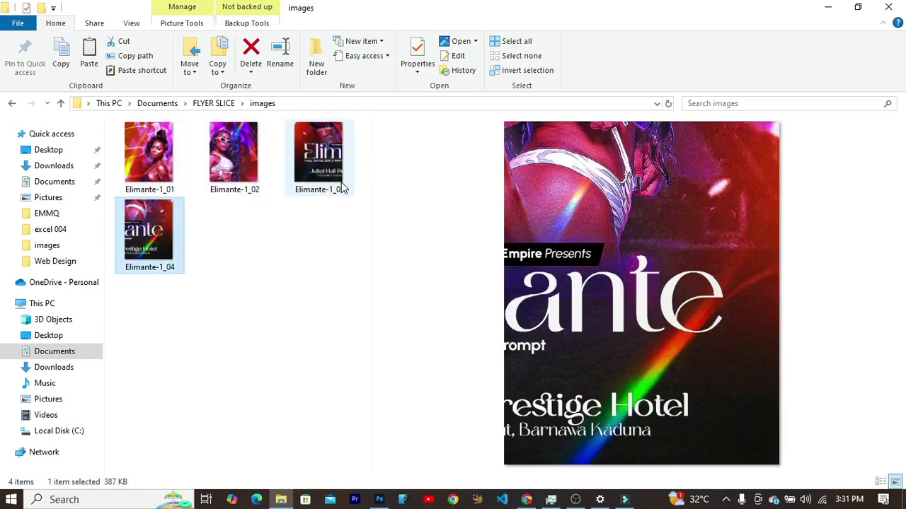
# Minimize File Explorer and bring up the Instagram tab with the Elimante post.
pyautogui.click(828, 7)
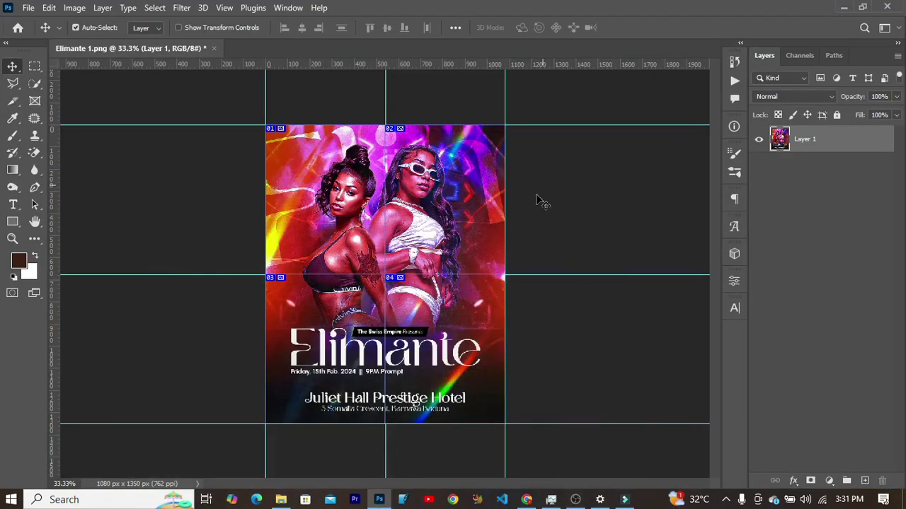
pyautogui.click(526, 500)
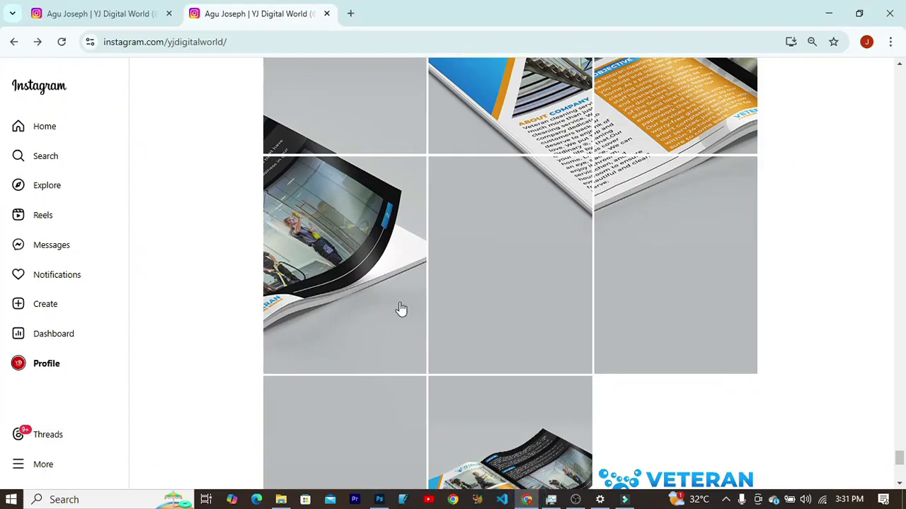
pyautogui.click(115, 18)
# Page forward to the last carousel slide and back to the full Elimante flyer.
pyautogui.click(463, 274)
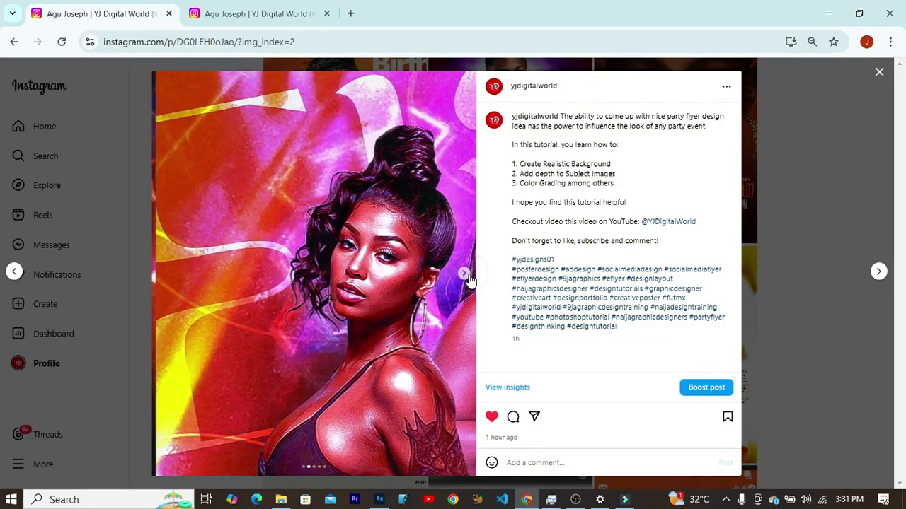
pyautogui.click(463, 274)
pyautogui.click(463, 274)
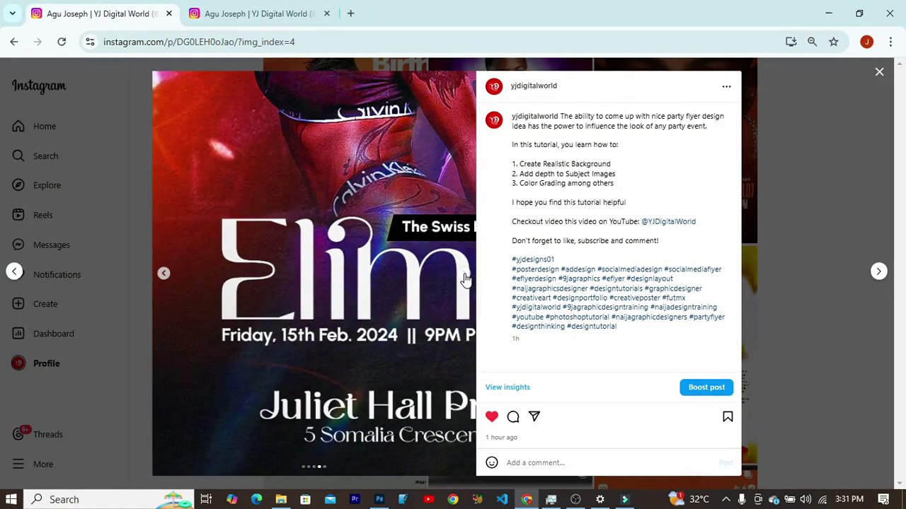
pyautogui.click(463, 273)
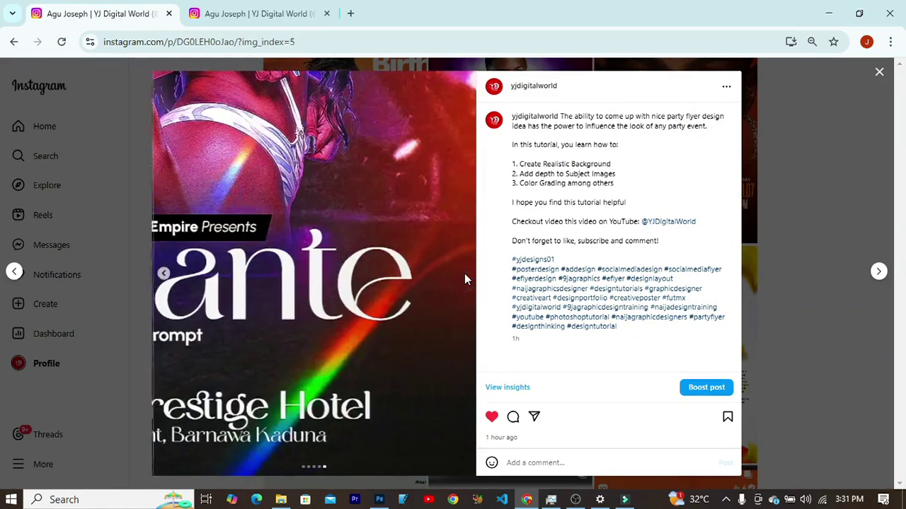
pyautogui.click(164, 274)
pyautogui.click(165, 274)
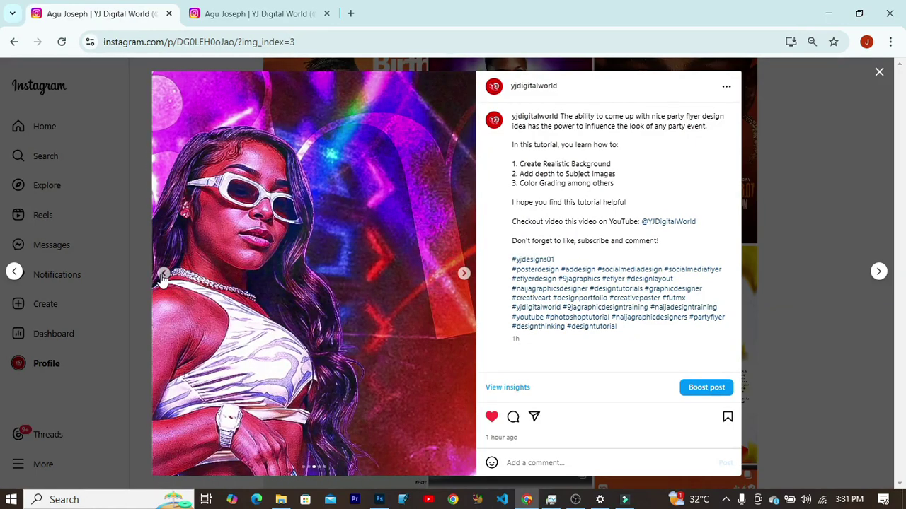
pyautogui.click(164, 274)
pyautogui.click(163, 276)
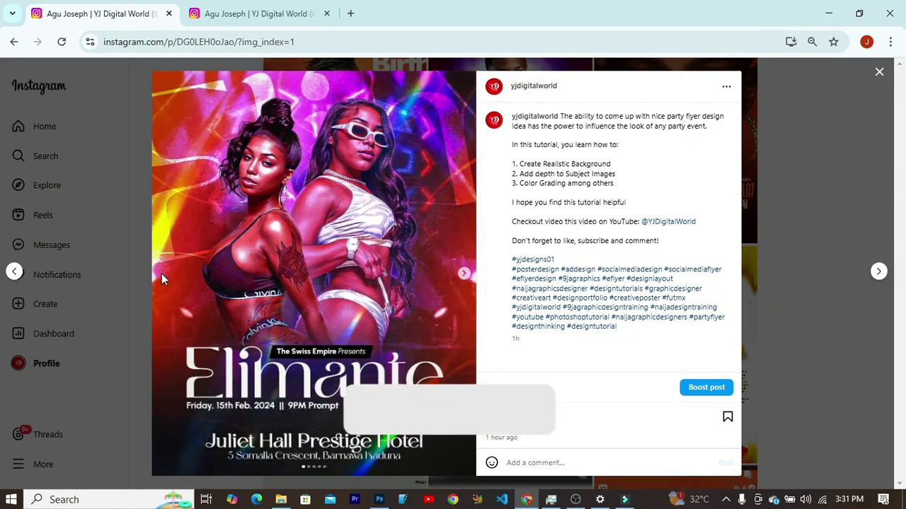